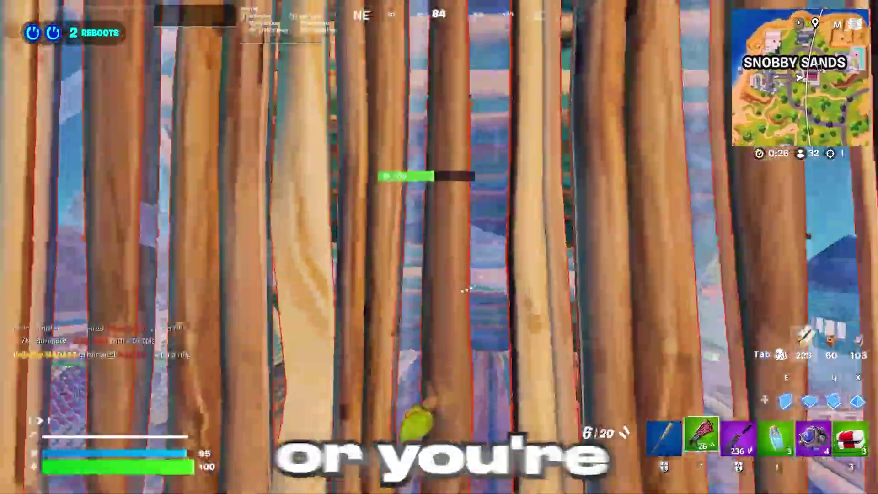
Step: Build walls, switch to the shotgun and shoot the enemy inside the house
{"action": "left_click", "coordinate": [439, 247]}
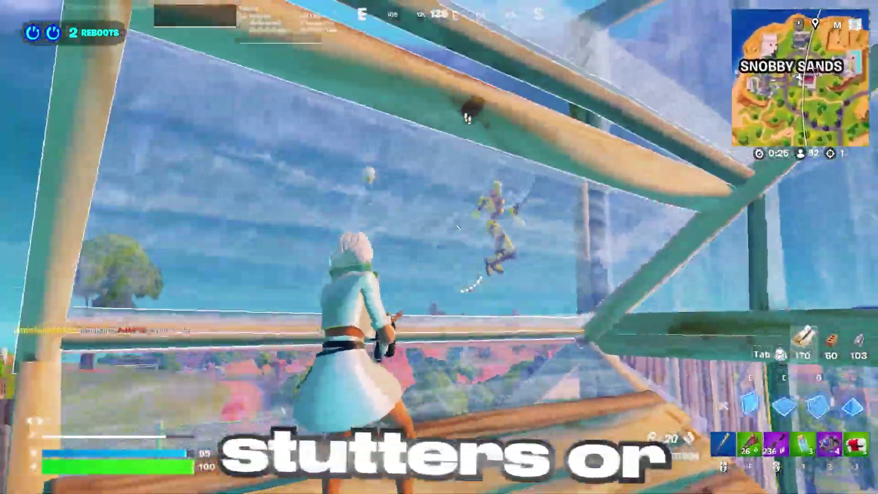
{"action": "left_click", "coordinate": [439, 246]}
{"action": "key", "text": "f"}
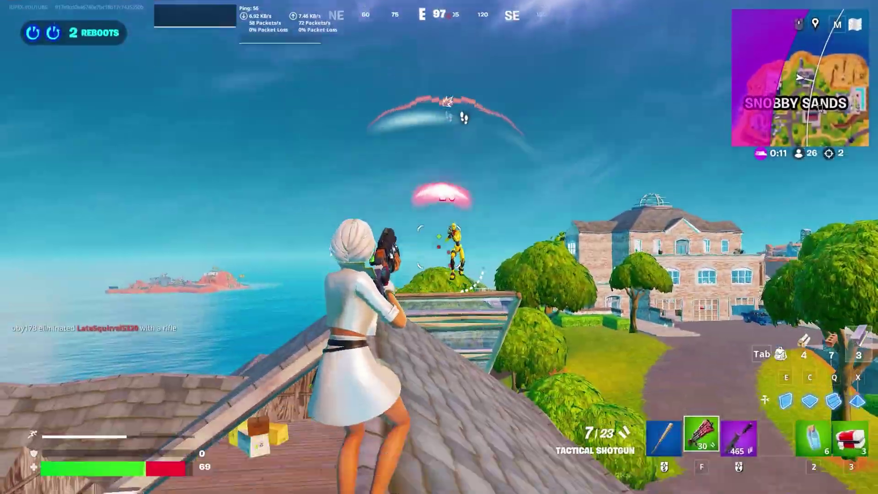
{"action": "left_click", "coordinate": [438, 247]}
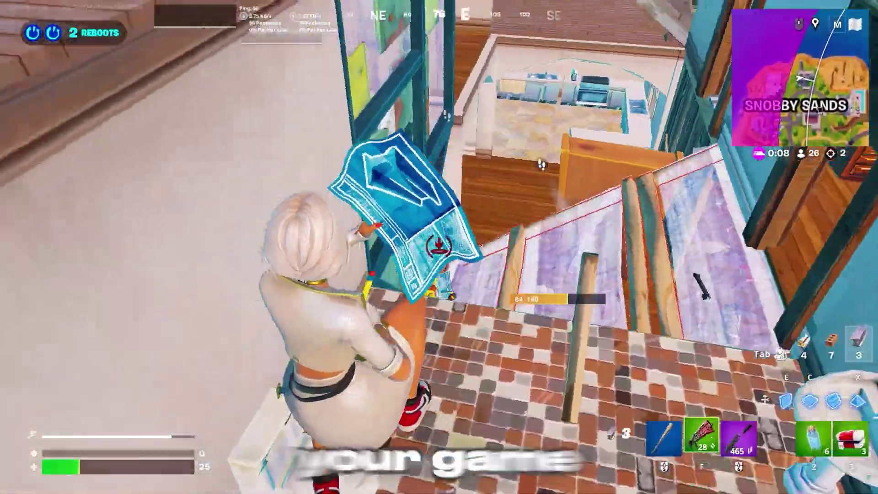
{"action": "left_click", "coordinate": [439, 247]}
{"action": "left_click", "coordinate": [439, 247]}
Step: Wall up, ramp onto the roof with the tactical shotgun and shoot the enemy near the RV
{"action": "left_click", "coordinate": [439, 247]}
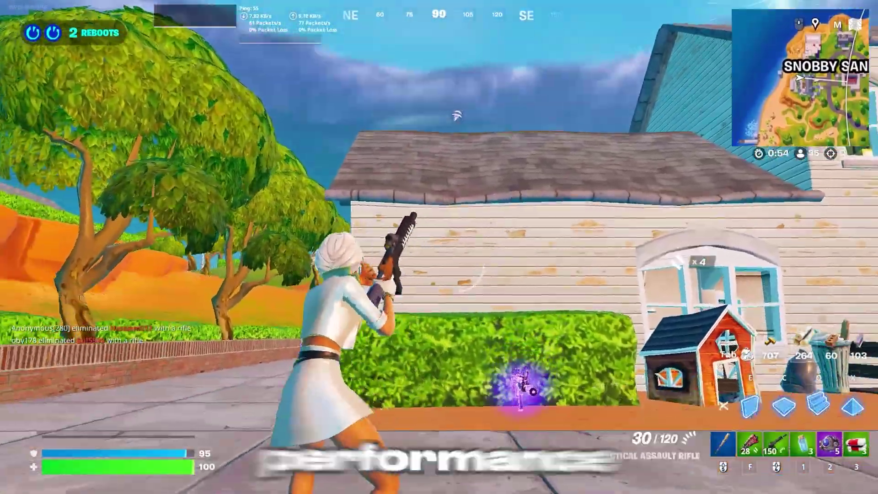
{"action": "key", "text": "q"}
{"action": "left_click", "coordinate": [439, 247]}
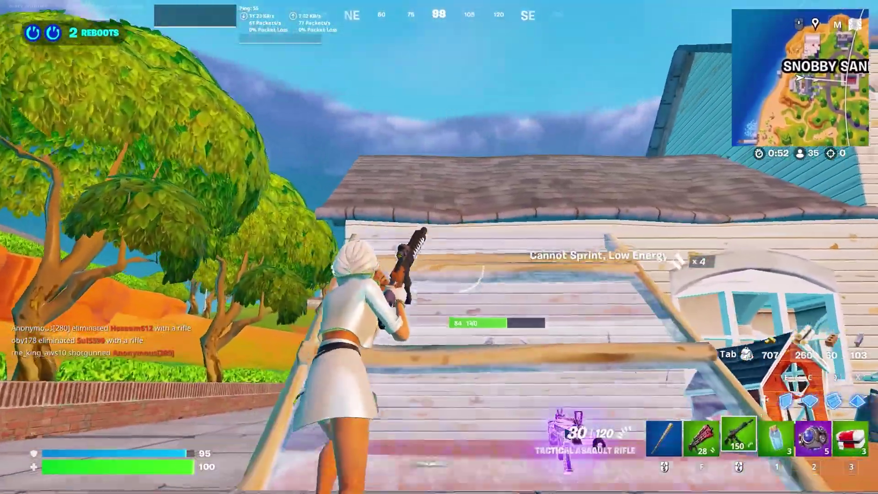
{"action": "key", "text": "f"}
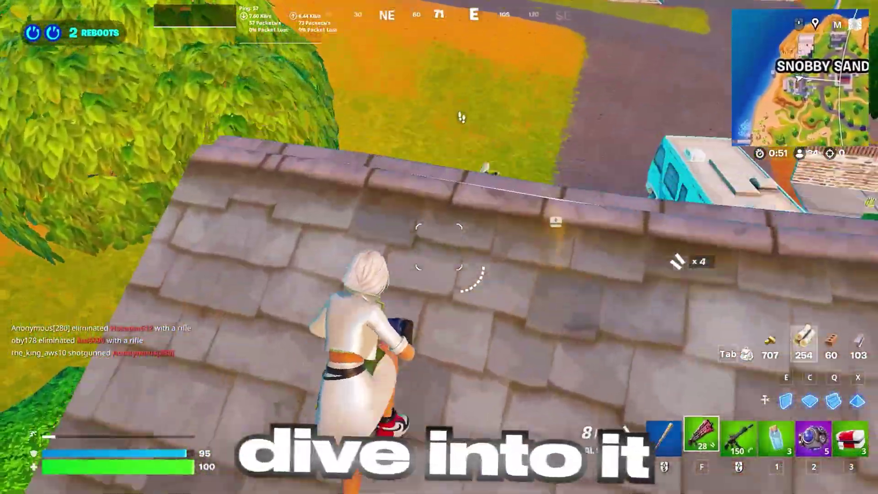
{"action": "left_click", "coordinate": [438, 247]}
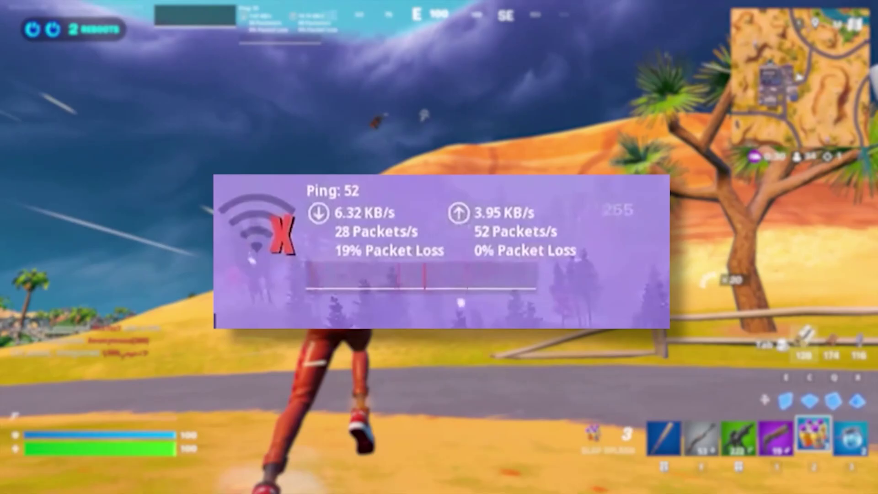
{"action": "key", "text": "q"}
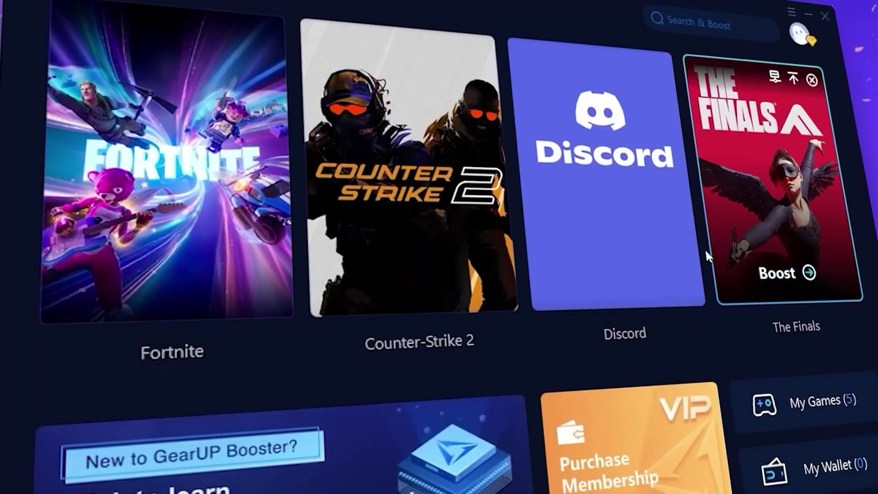
Step: Highlight the GearUp Booster line in the description and move the Run dialog to the centre
{"action": "mouse_move", "coordinate": [635, 291]}
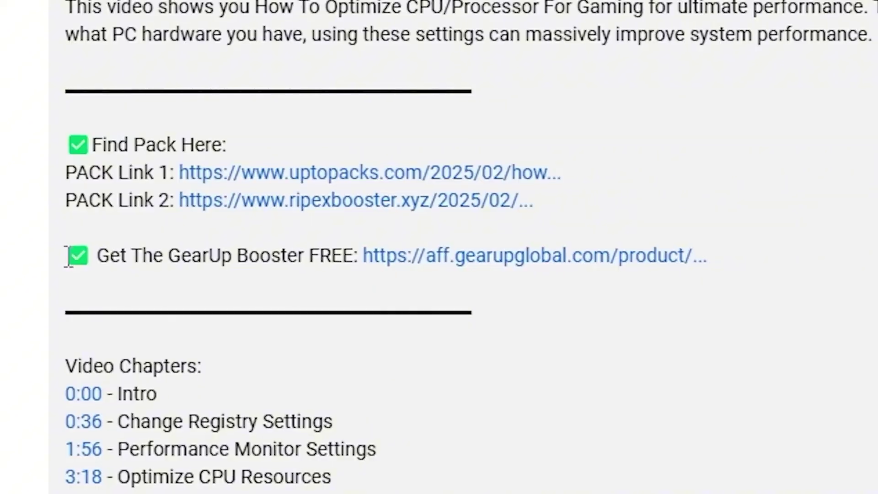
{"action": "left_click_drag", "start_coordinate": [70, 254], "coordinate": [713, 268]}
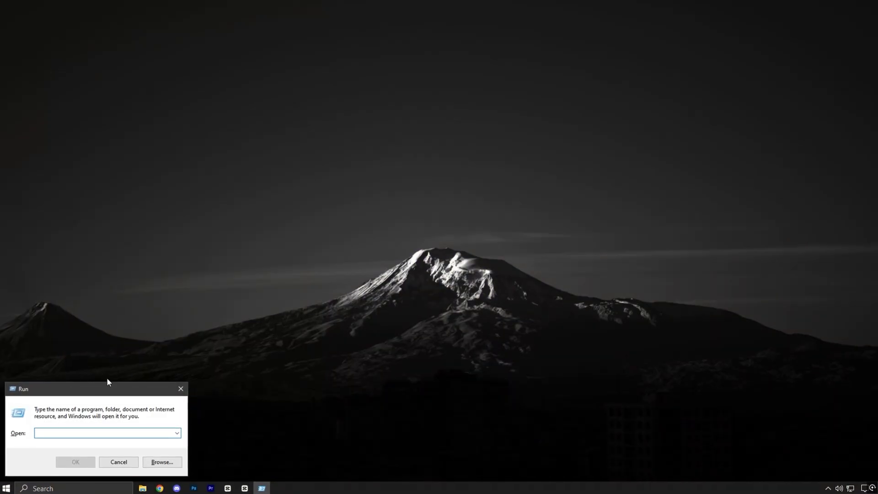
{"action": "left_click_drag", "start_coordinate": [108, 386], "coordinate": [397, 180]}
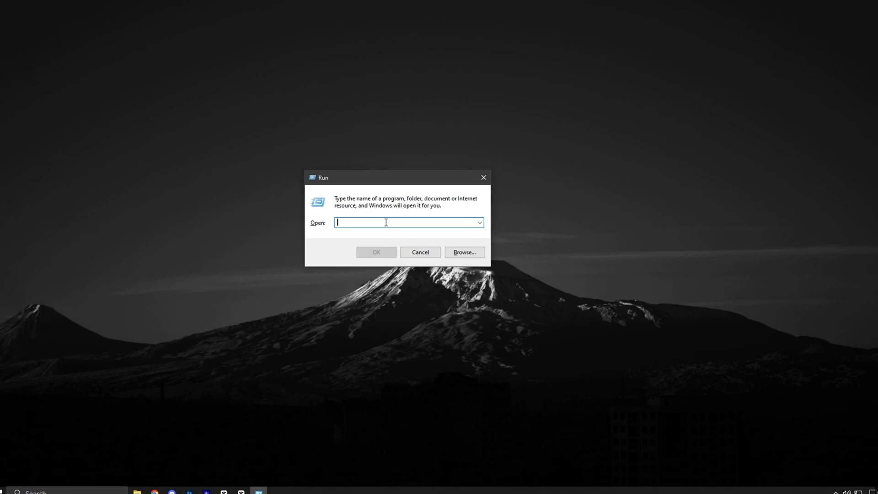
Step: Run %localappdata% to open the AppData Local folder in File Explorer
{"action": "type", "text": "%localappdata%"}
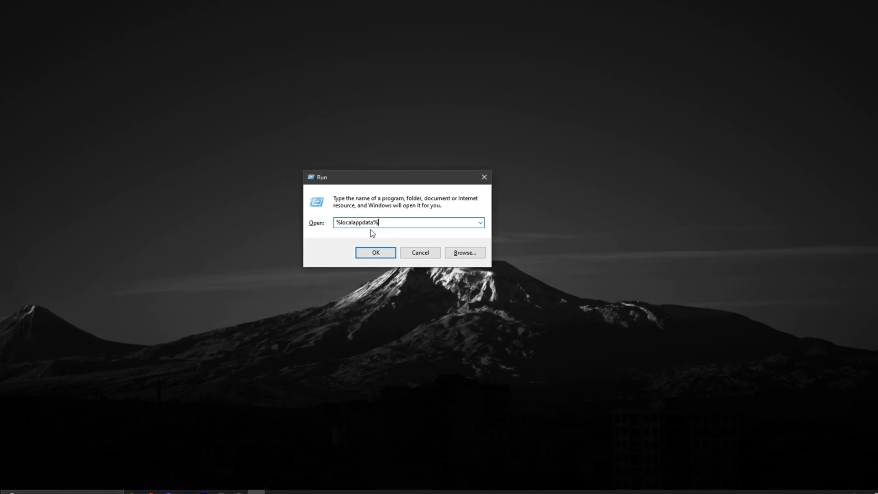
{"action": "left_click", "coordinate": [373, 256]}
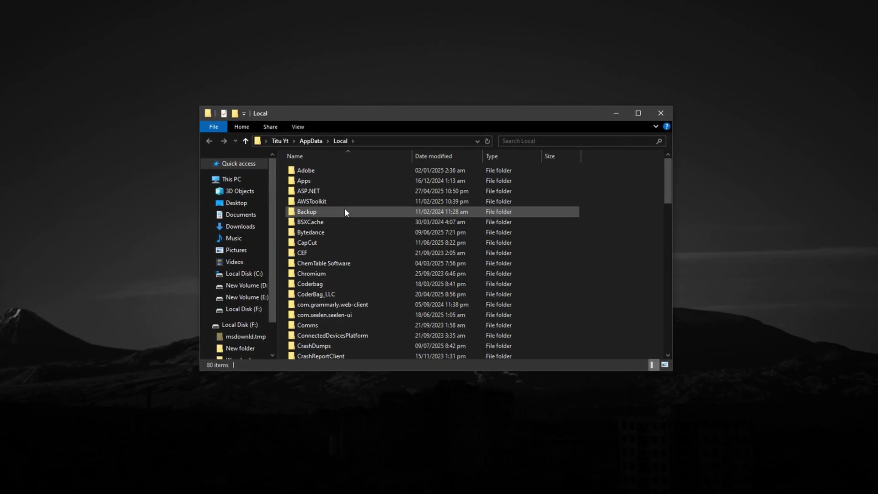
Step: Navigate to FortniteGame\Saved\Config\WindowsClient and select GameUserSettings.ini
{"action": "key", "text": "f"}
{"action": "left_click", "coordinate": [317, 189]}
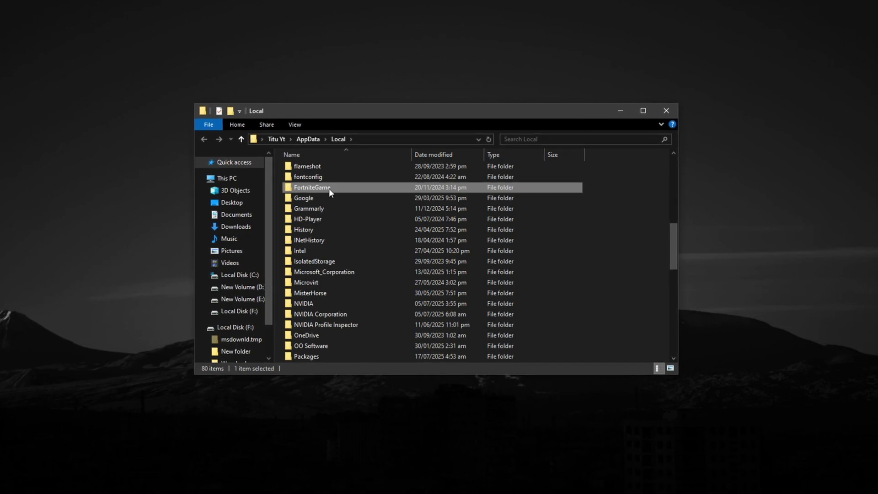
{"action": "double_click", "coordinate": [328, 188]}
{"action": "double_click", "coordinate": [330, 174]}
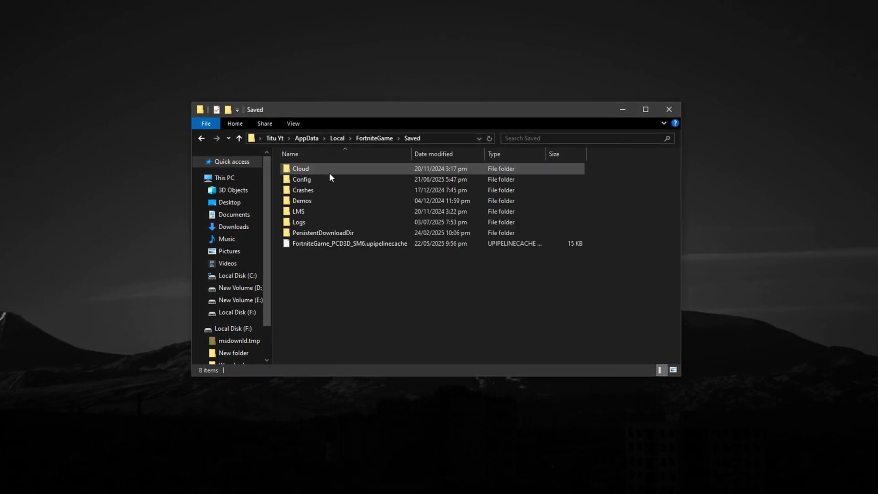
{"action": "double_click", "coordinate": [321, 178]}
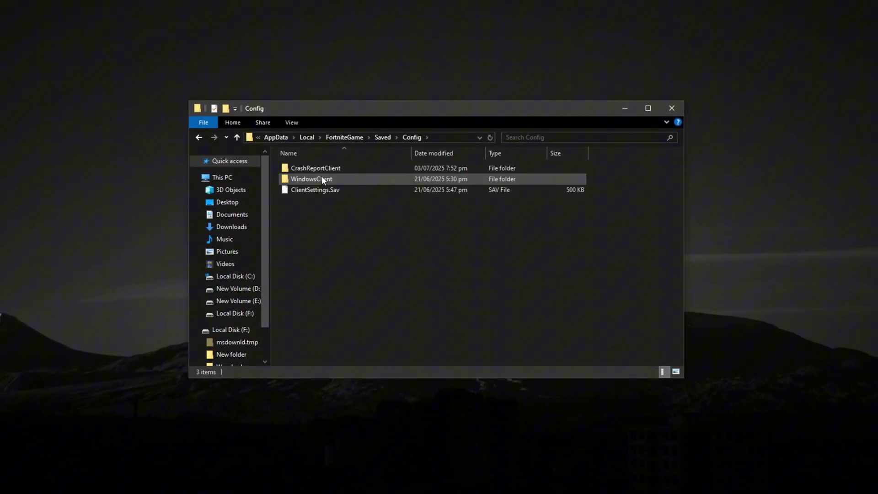
{"action": "double_click", "coordinate": [322, 179]}
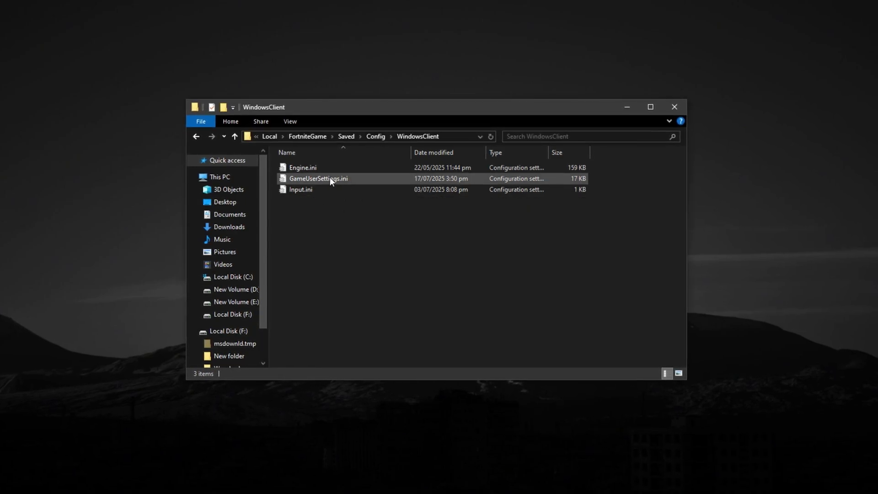
{"action": "left_click", "coordinate": [329, 177]}
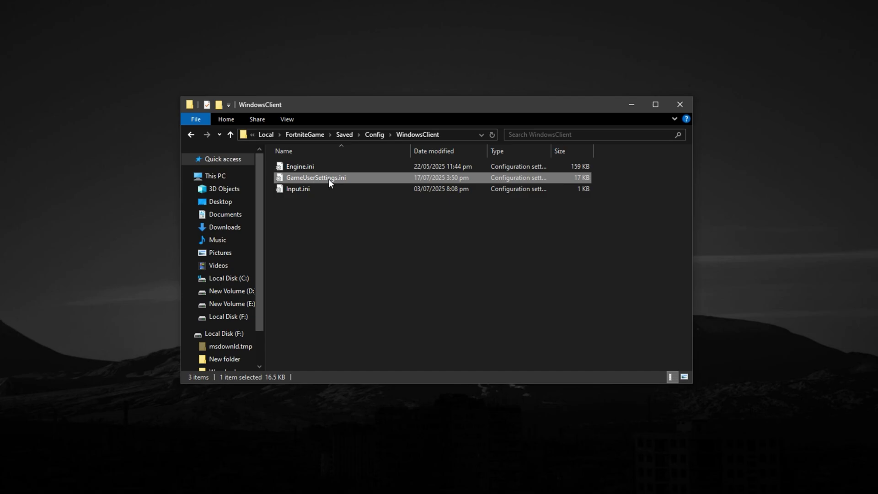
Step: Untick Read-only in GameUserSettings.ini's Properties and apply the change
{"action": "right_click", "coordinate": [328, 180]}
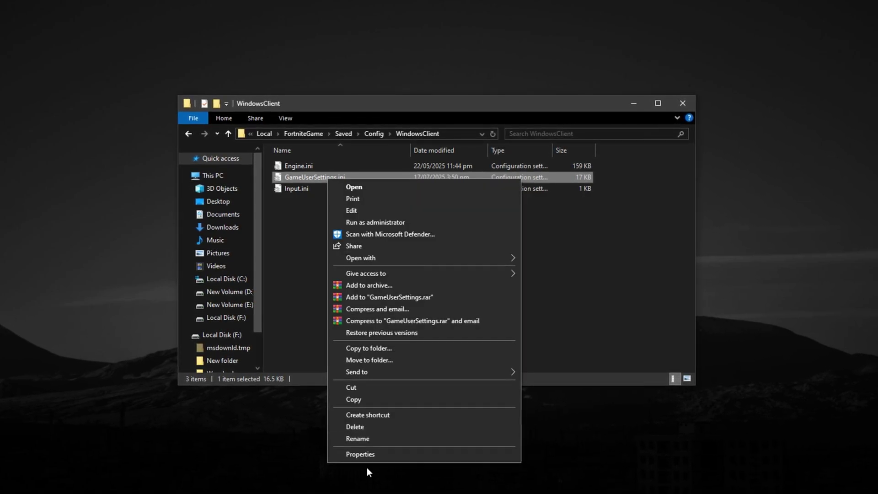
{"action": "left_click", "coordinate": [369, 452]}
{"action": "left_click_drag", "start_coordinate": [444, 182], "coordinate": [437, 98]}
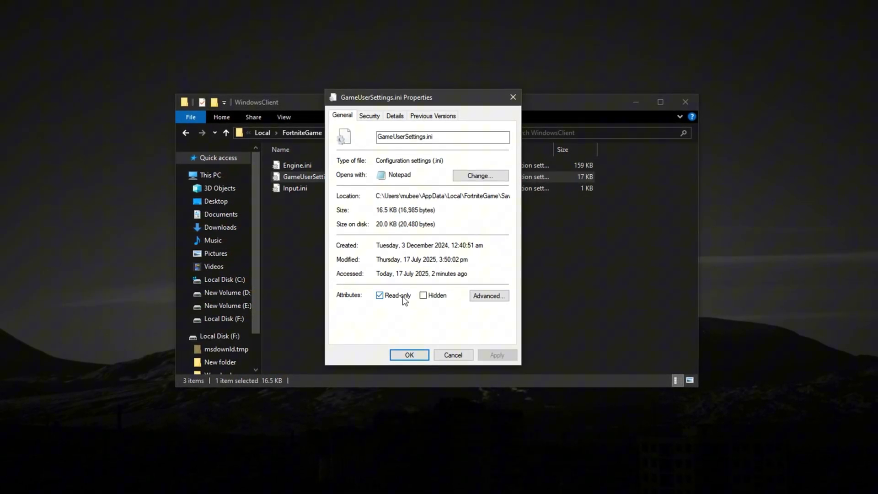
{"action": "left_click", "coordinate": [383, 298]}
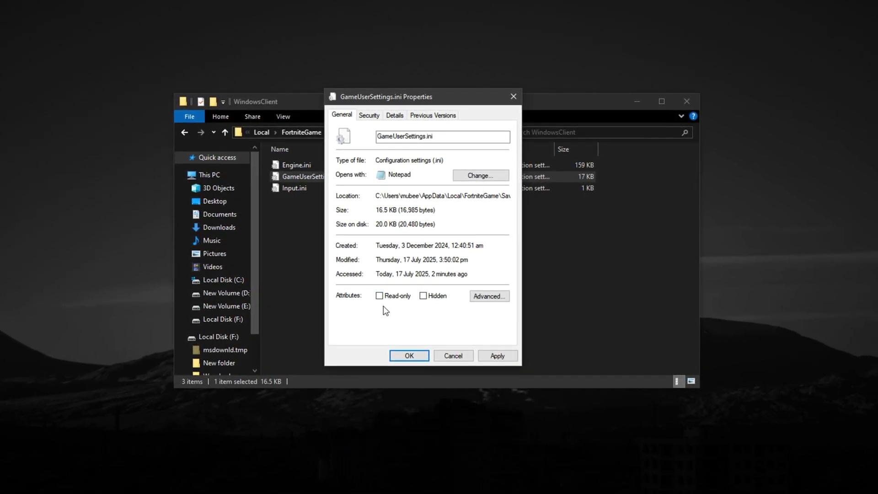
{"action": "left_click", "coordinate": [501, 358]}
{"action": "left_click", "coordinate": [421, 359]}
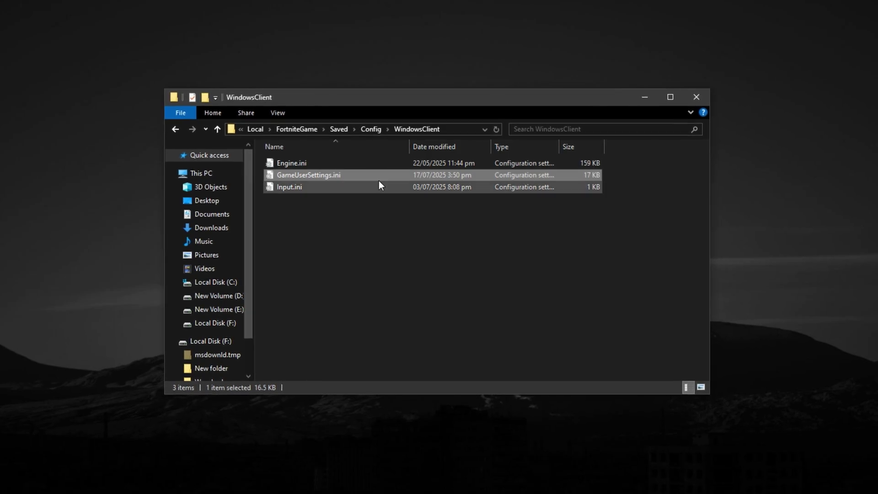
Step: Open GameUserSettings.ini in Notepad and select the bMotionBlur and bShowGrass lines
{"action": "double_click", "coordinate": [344, 174]}
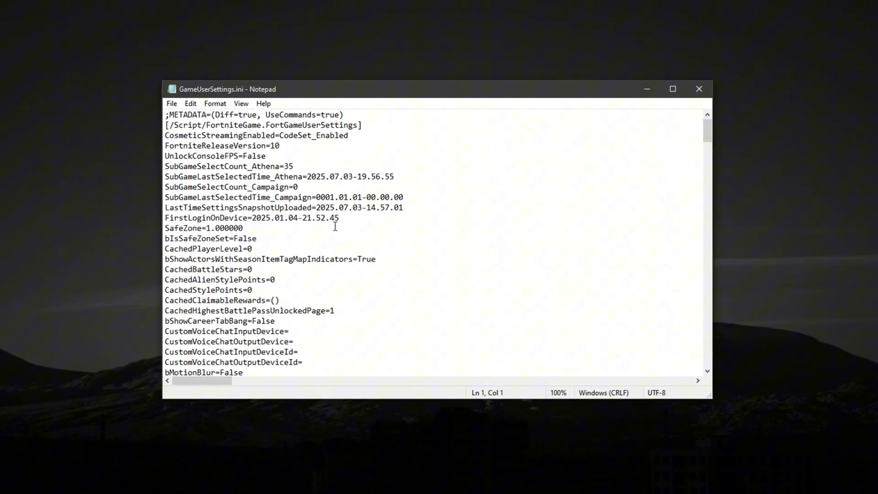
{"action": "scroll", "coordinate": [347, 238], "scroll_direction": "down", "scroll_amount": 2}
{"action": "left_click", "coordinate": [362, 299]}
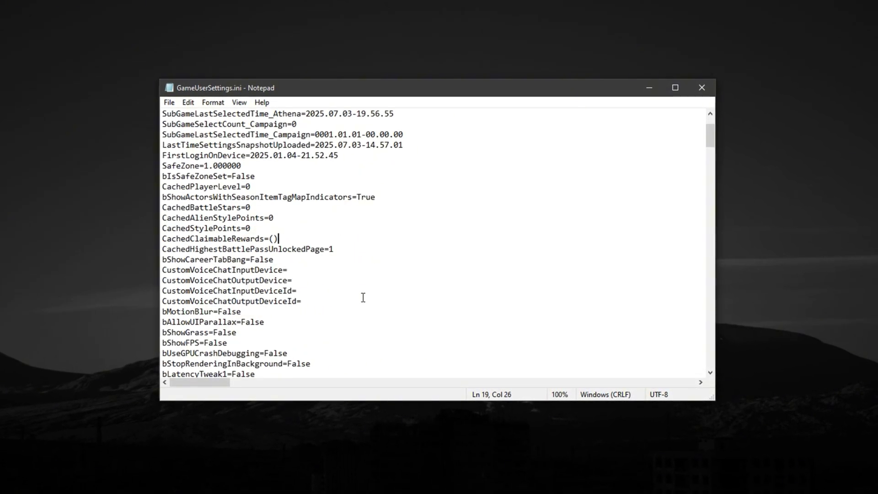
{"action": "left_click", "coordinate": [175, 313]}
{"action": "left_click_drag", "start_coordinate": [160, 313], "coordinate": [239, 313]}
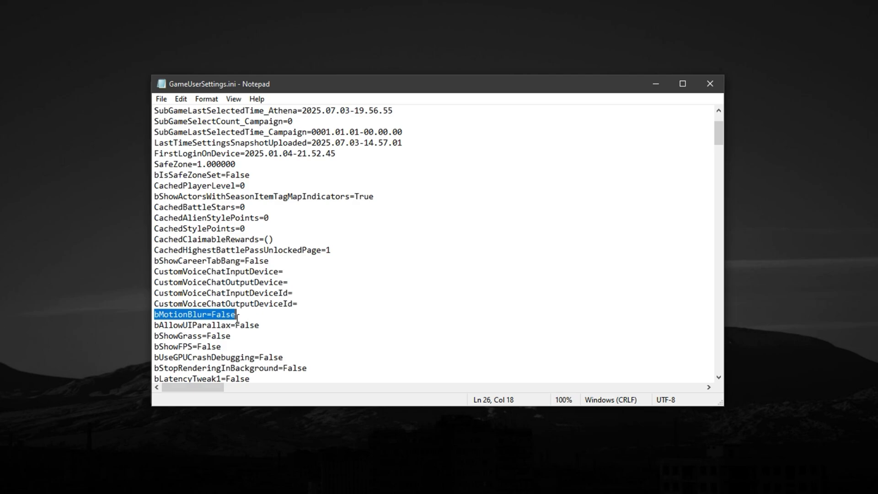
{"action": "left_click_drag", "start_coordinate": [153, 336], "coordinate": [230, 337]}
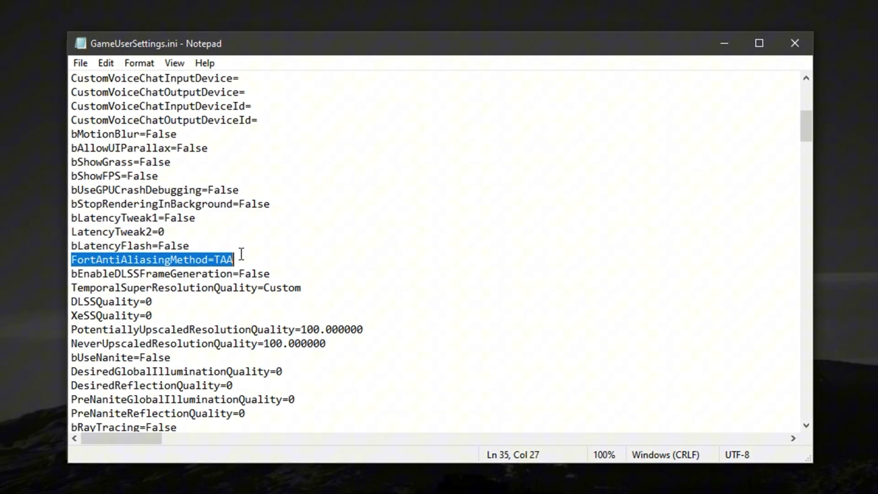
{"action": "triple_click", "coordinate": [203, 286]}
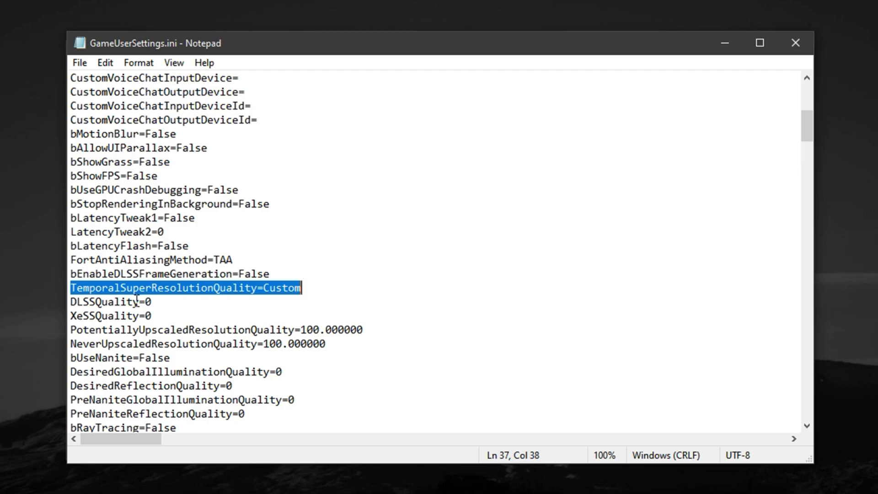
{"action": "triple_click", "coordinate": [123, 301]}
{"action": "triple_click", "coordinate": [125, 356]}
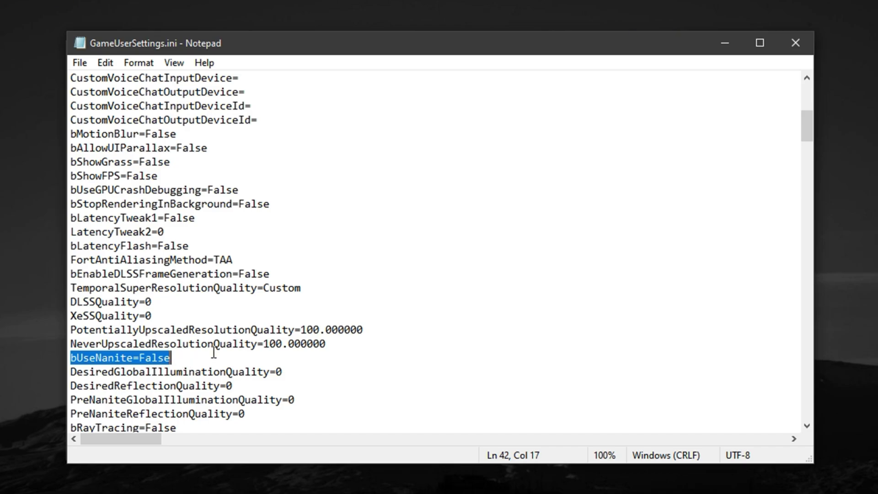
{"action": "scroll", "coordinate": [189, 361], "scroll_direction": "down", "scroll_amount": 4}
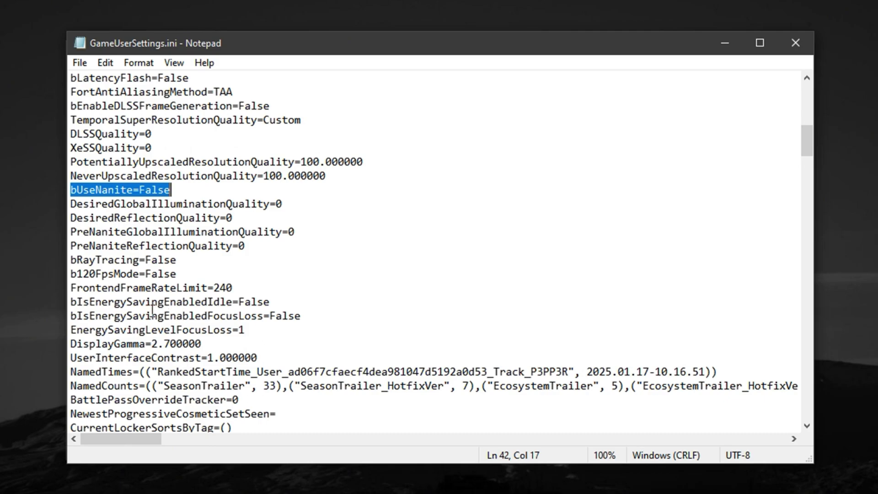
{"action": "double_click", "coordinate": [150, 305]}
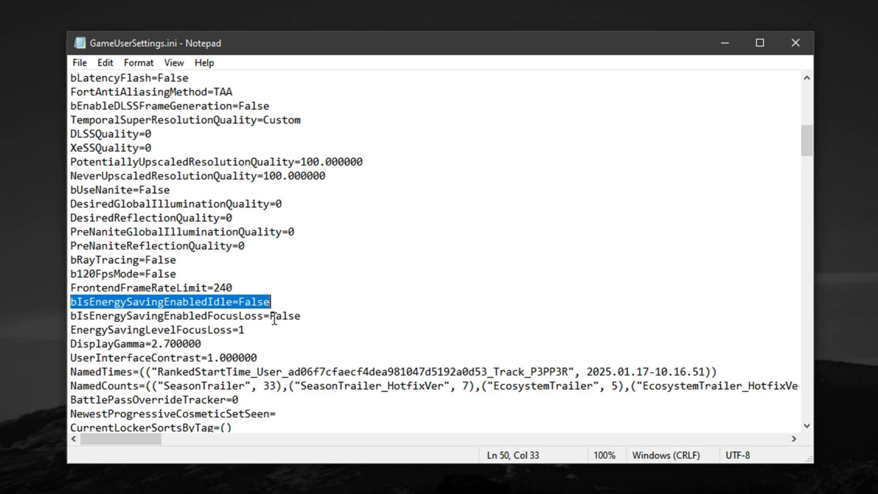
{"action": "double_click", "coordinate": [177, 343]}
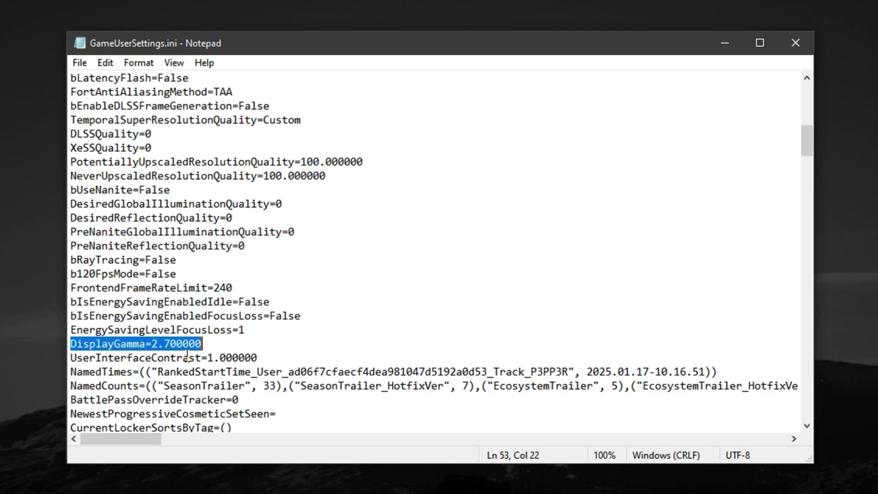
Step: Save GameUserSettings.ini in Notepad, then tick Read-only in its Properties and apply
{"action": "left_click", "coordinate": [79, 63]}
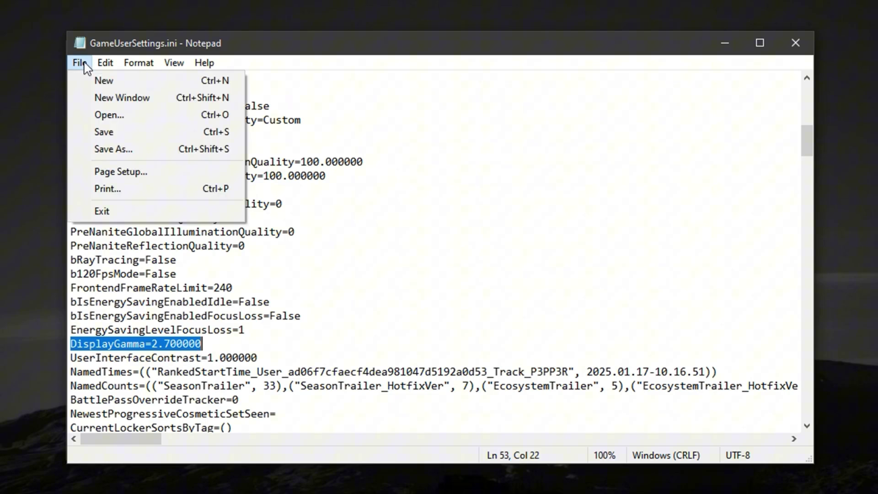
{"action": "left_click", "coordinate": [125, 137]}
{"action": "right_click", "coordinate": [262, 160]}
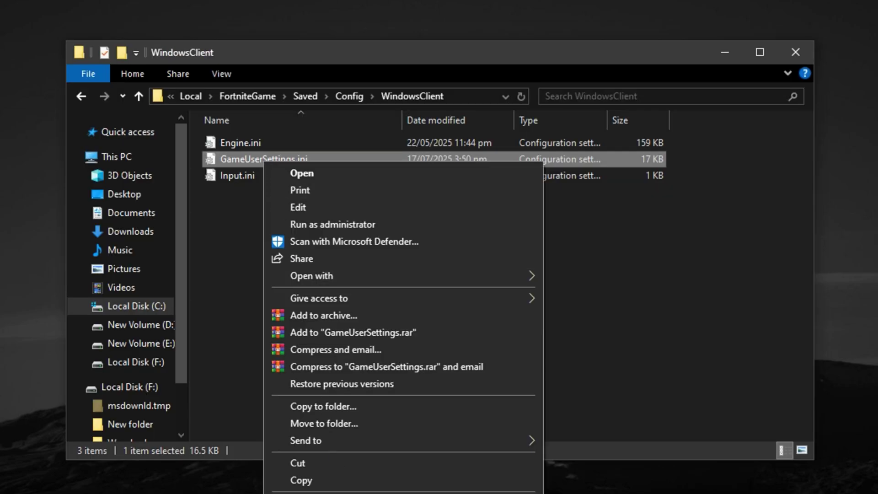
{"action": "key", "text": "r"}
{"action": "left_click_drag", "start_coordinate": [398, 176], "coordinate": [394, 72]}
{"action": "left_click", "coordinate": [342, 351]}
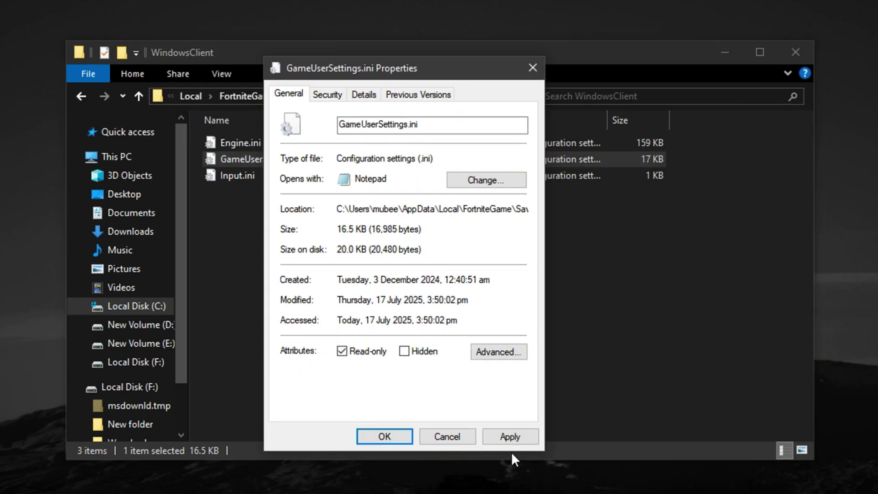
{"action": "left_click", "coordinate": [508, 436]}
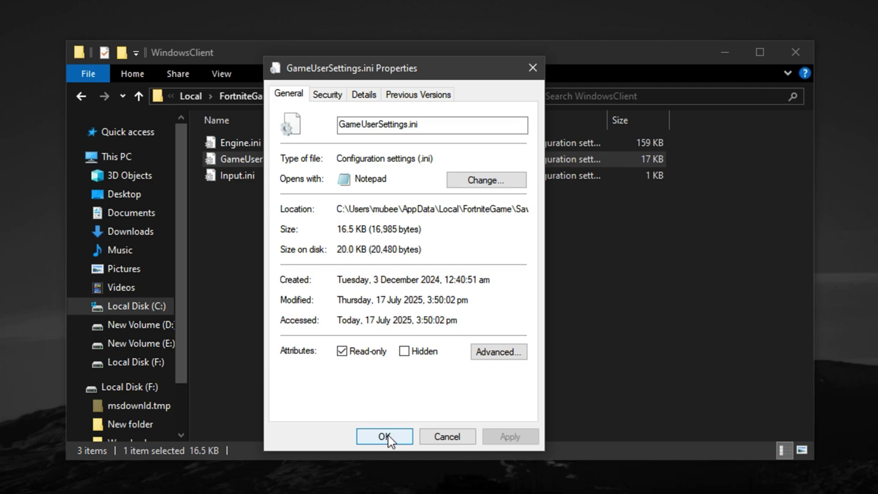
{"action": "left_click", "coordinate": [368, 432]}
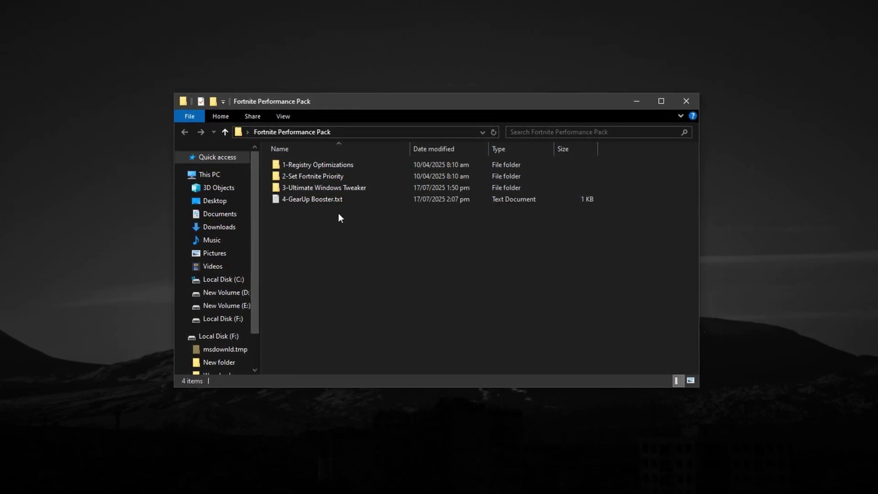
{"action": "left_click", "coordinate": [335, 166]}
{"action": "double_click", "coordinate": [333, 166]}
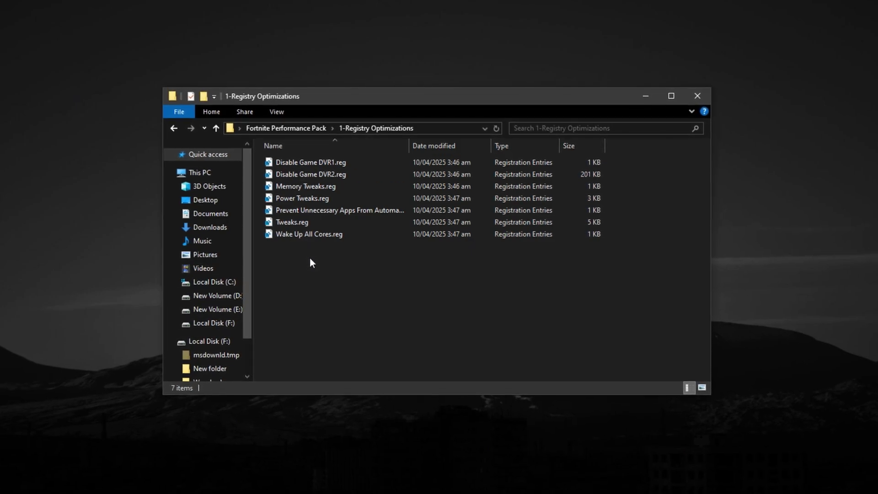
{"action": "key", "text": "ctrl+a"}
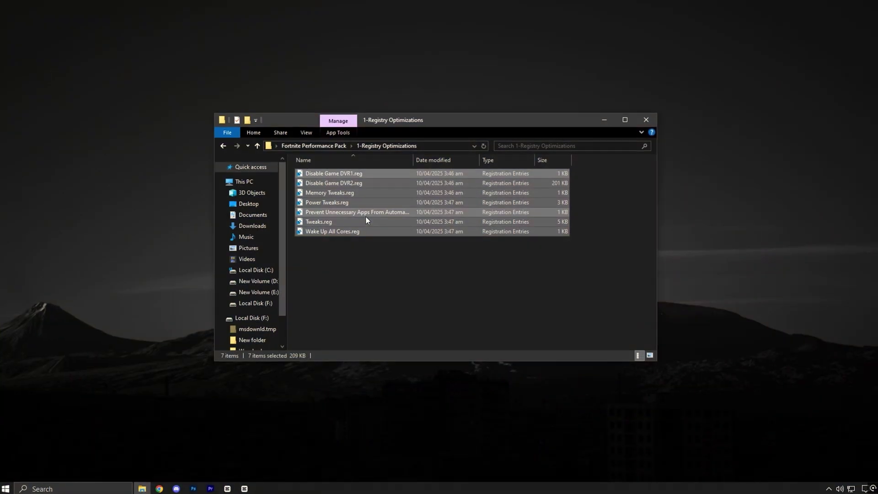
{"action": "key", "text": "alt+Up"}
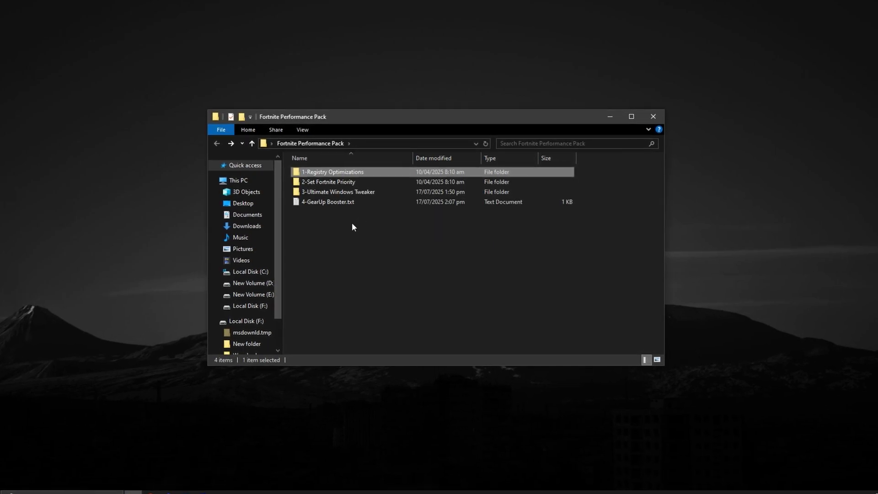
{"action": "double_click", "coordinate": [332, 182]}
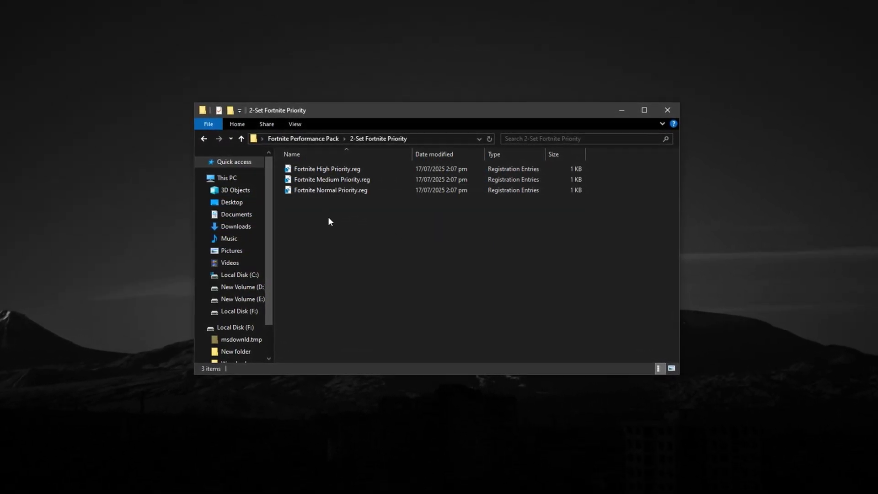
{"action": "key", "text": "ctrl+a"}
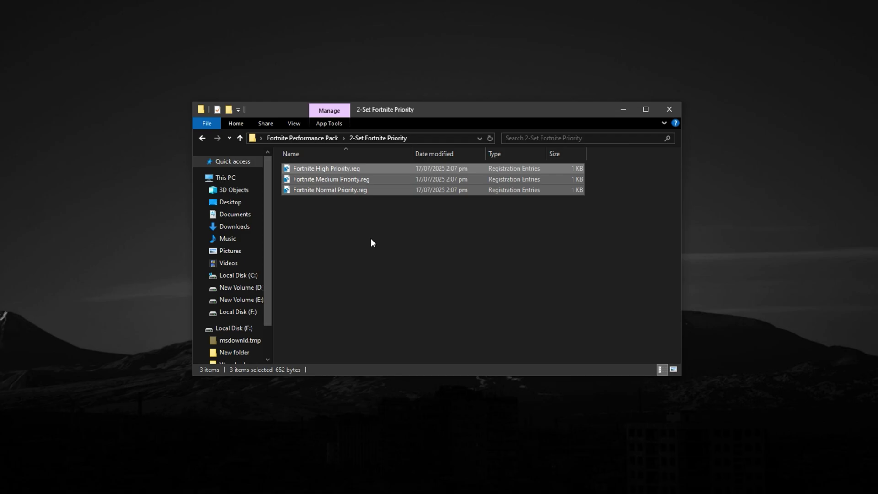
{"action": "left_click", "coordinate": [334, 204]}
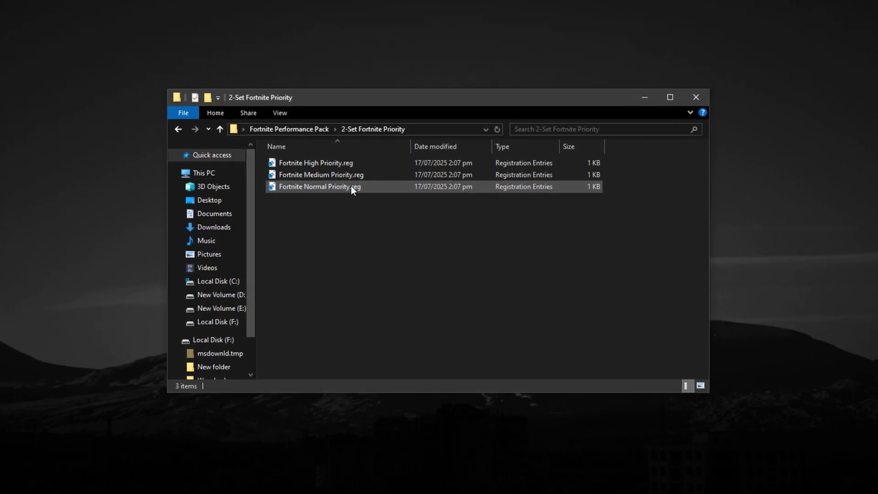
{"action": "left_click", "coordinate": [322, 187]}
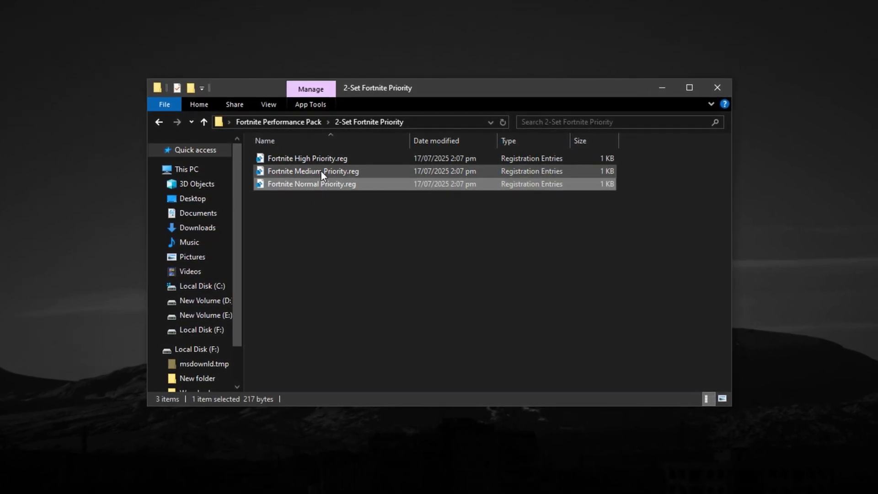
{"action": "left_click", "coordinate": [320, 170]}
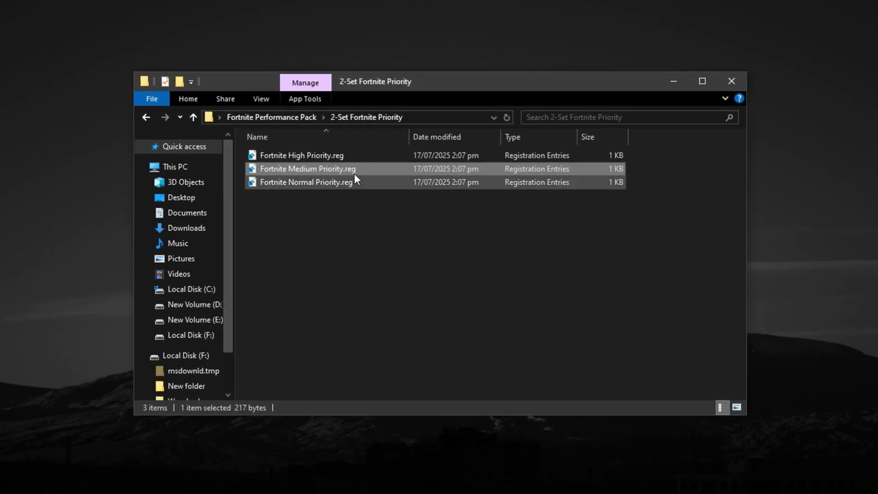
{"action": "left_click", "coordinate": [306, 154]}
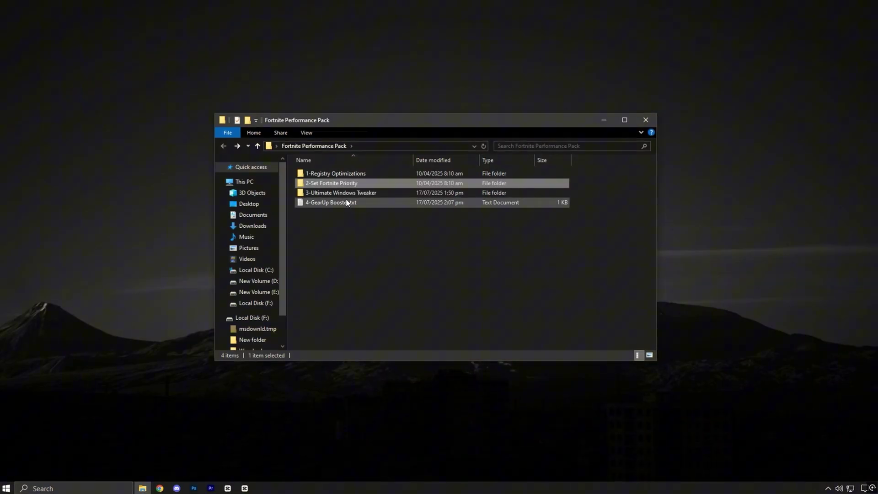
Step: Launch Ultimate Windows Tweaker and enable Turn Off Search Indexer and Disable Edge Tab Preloading
{"action": "left_click", "coordinate": [338, 193]}
{"action": "double_click", "coordinate": [338, 192]}
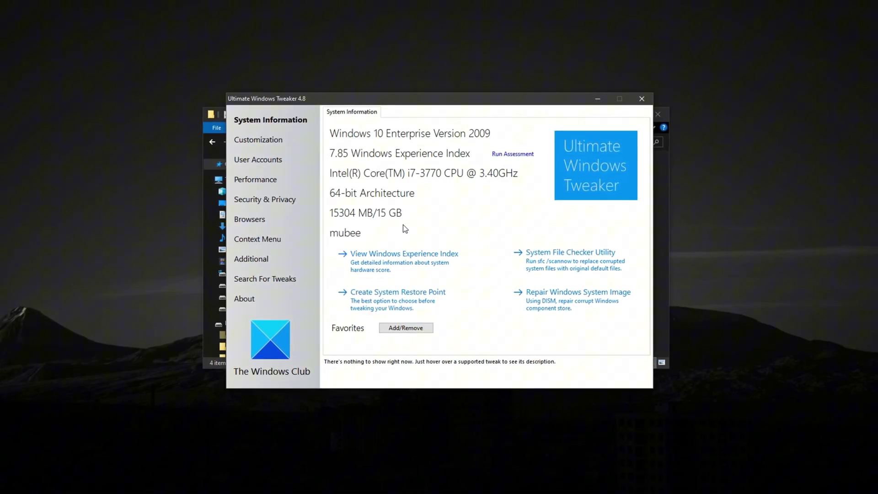
{"action": "left_click", "coordinate": [256, 182]}
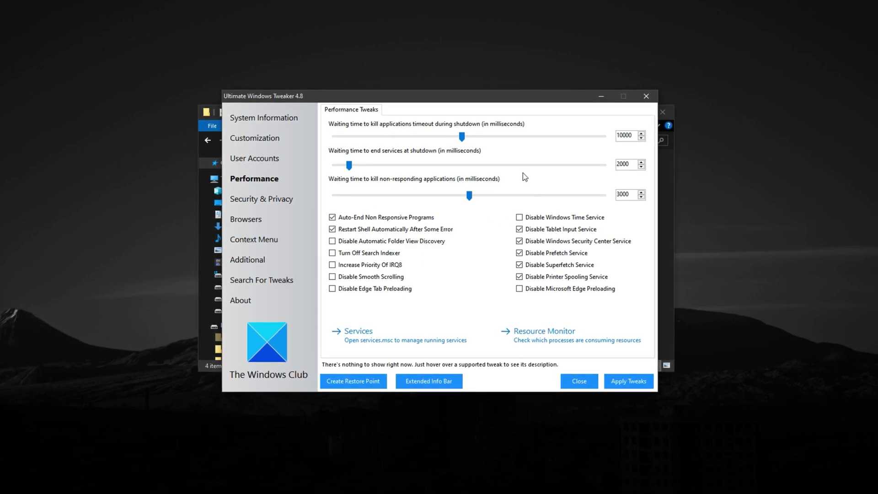
{"action": "mouse_move", "coordinate": [432, 221]}
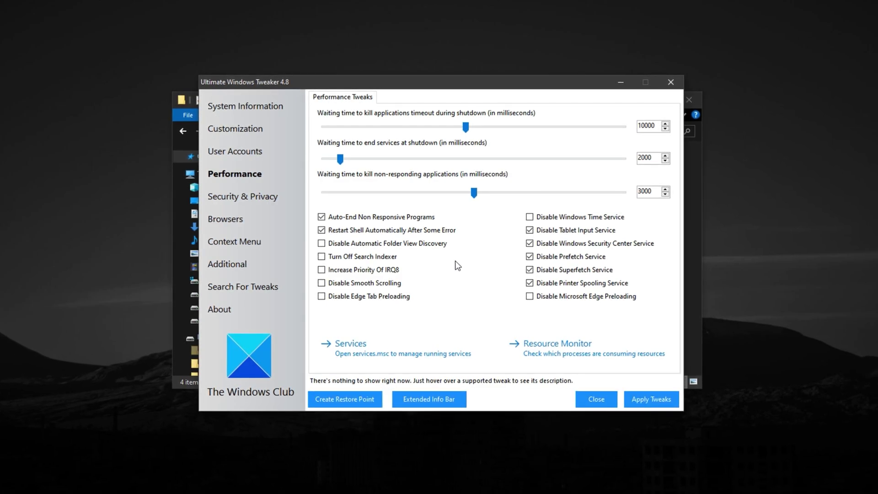
{"action": "left_click", "coordinate": [328, 257]}
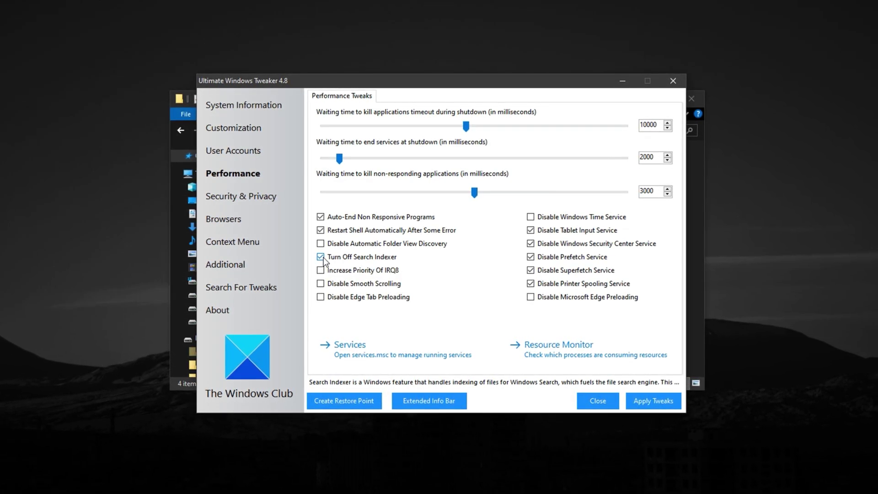
{"action": "left_click", "coordinate": [322, 299]}
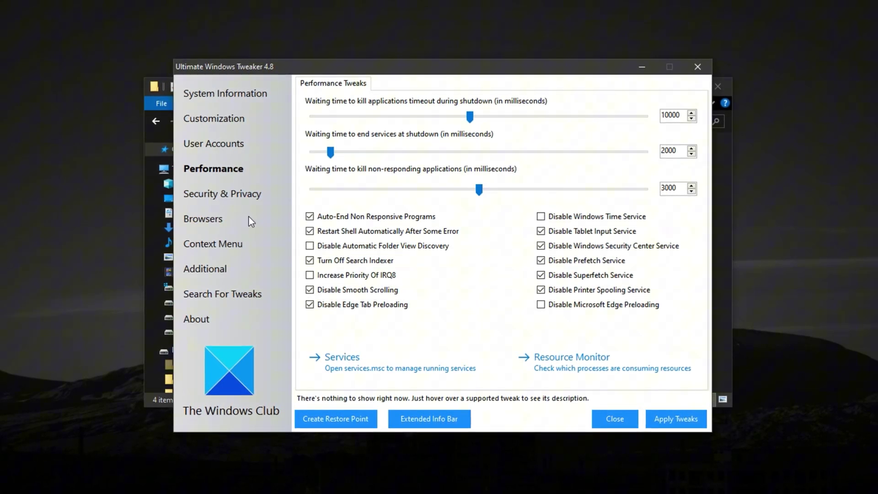
Step: Browse the Security & Privacy, Privacy and Additional tweak pages
{"action": "left_click", "coordinate": [213, 198]}
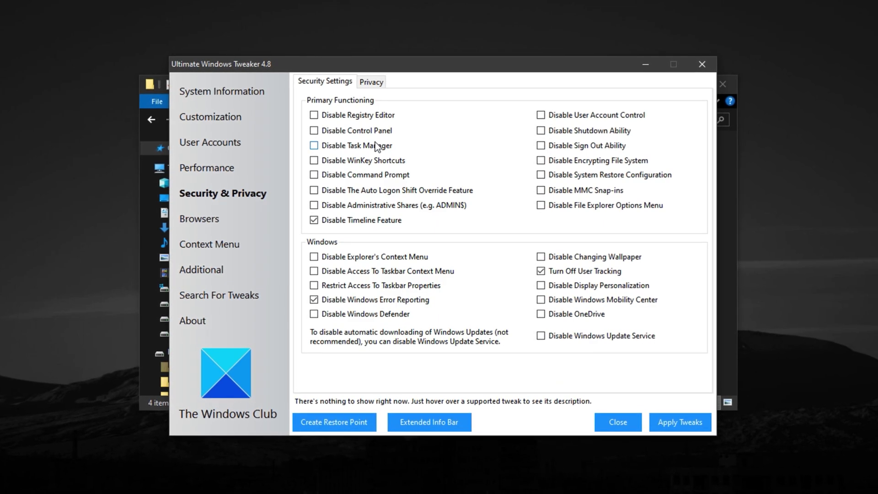
{"action": "left_click", "coordinate": [377, 84]}
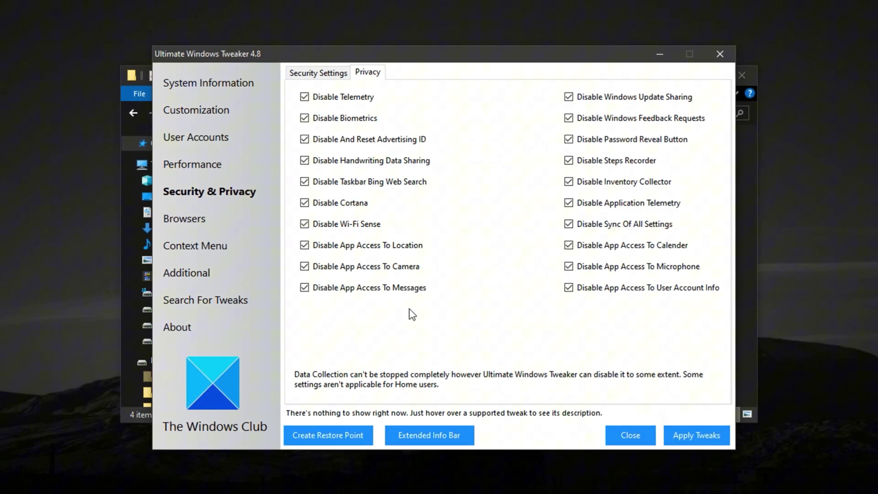
{"action": "left_click", "coordinate": [194, 274]}
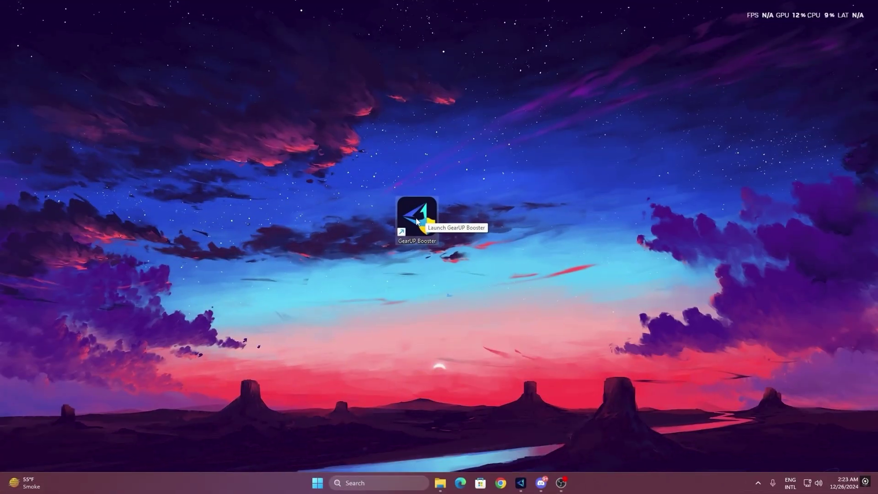
Step: Launch GearUP Booster, browse the Games catalogue, then boost Fortnite from Home
{"action": "double_click", "coordinate": [400, 212]}
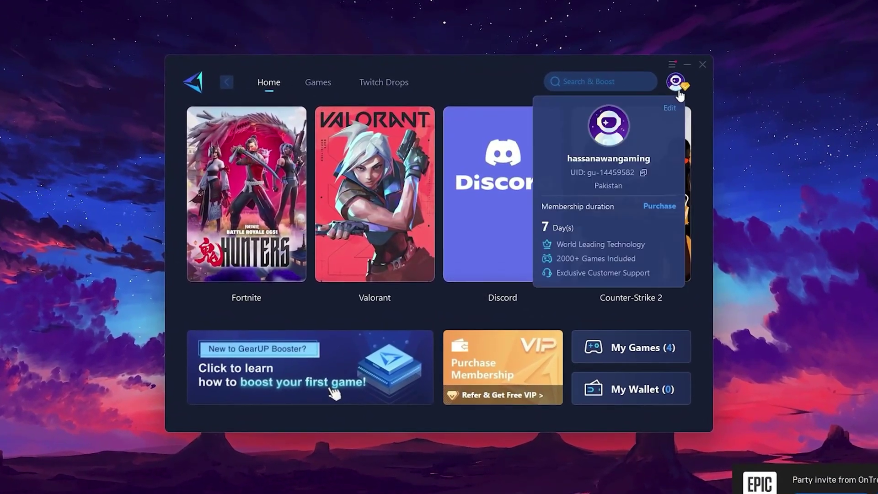
{"action": "mouse_move", "coordinate": [680, 81]}
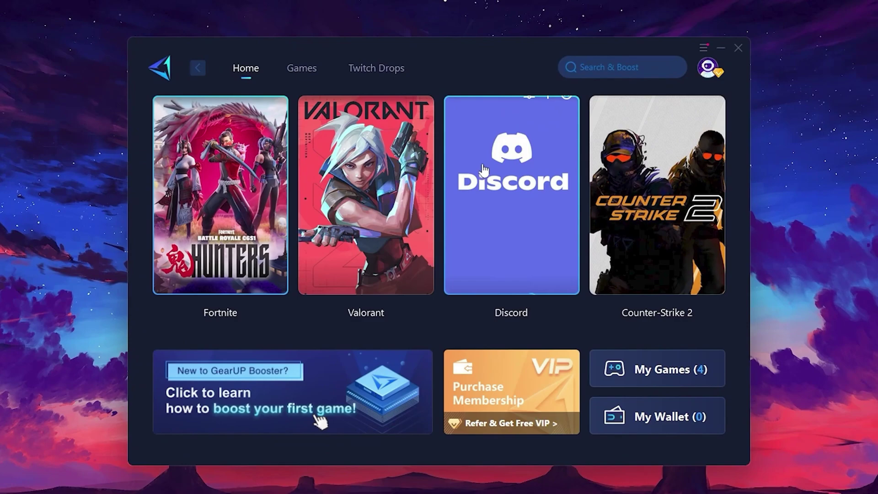
{"action": "left_click", "coordinate": [295, 73]}
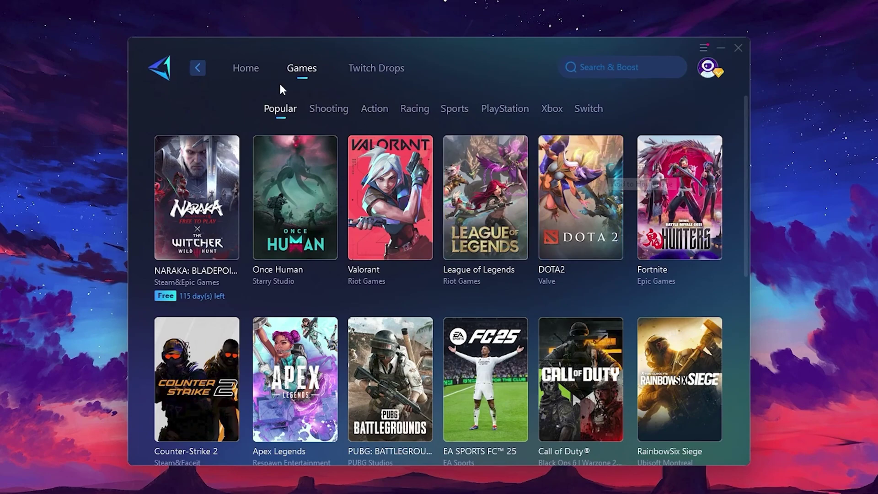
{"action": "left_click", "coordinate": [247, 69]}
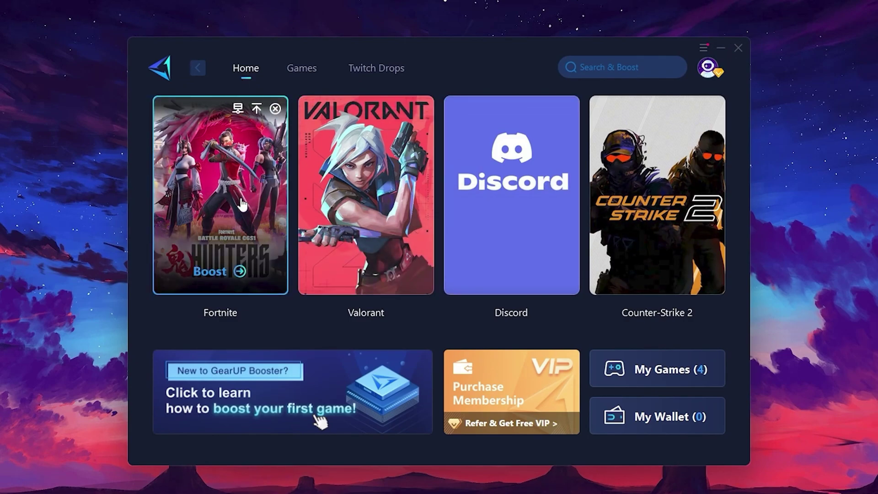
{"action": "left_click", "coordinate": [212, 273]}
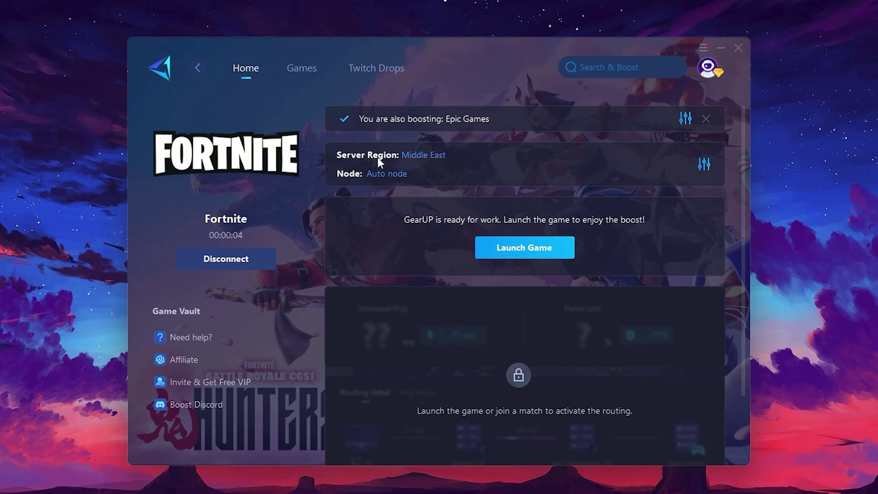
{"action": "left_click", "coordinate": [427, 155]}
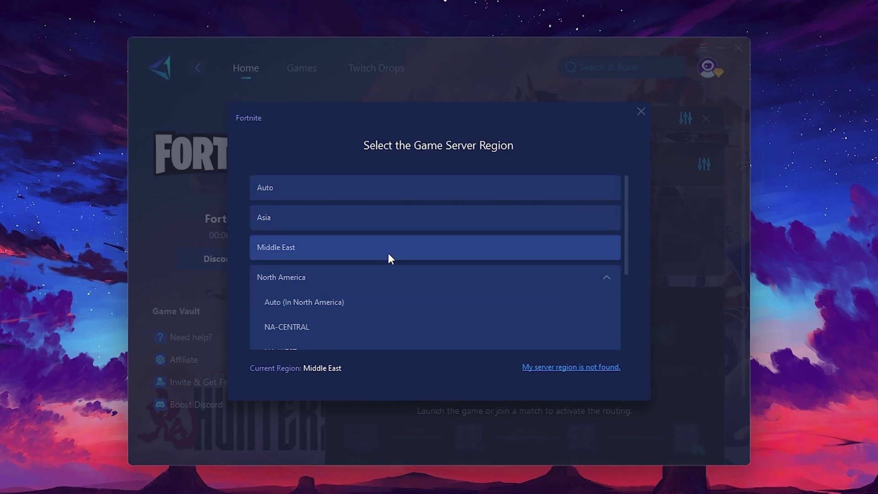
{"action": "scroll", "coordinate": [389, 256], "scroll_direction": "down", "scroll_amount": 2}
{"action": "scroll", "coordinate": [405, 278], "scroll_direction": "up", "scroll_amount": 1}
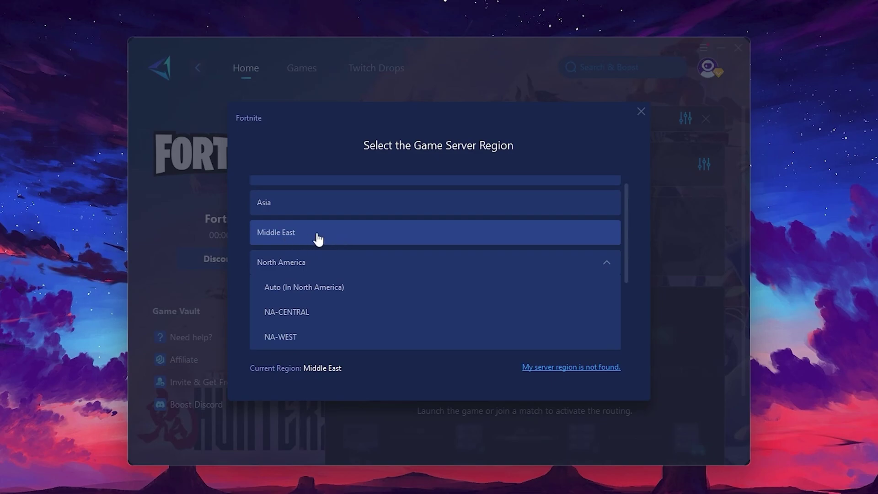
{"action": "left_click", "coordinate": [640, 111]}
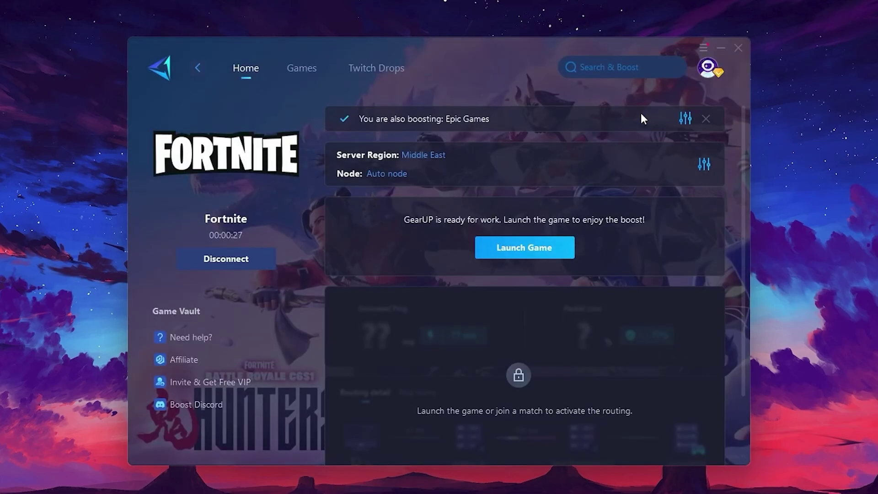
{"action": "left_click", "coordinate": [382, 174]}
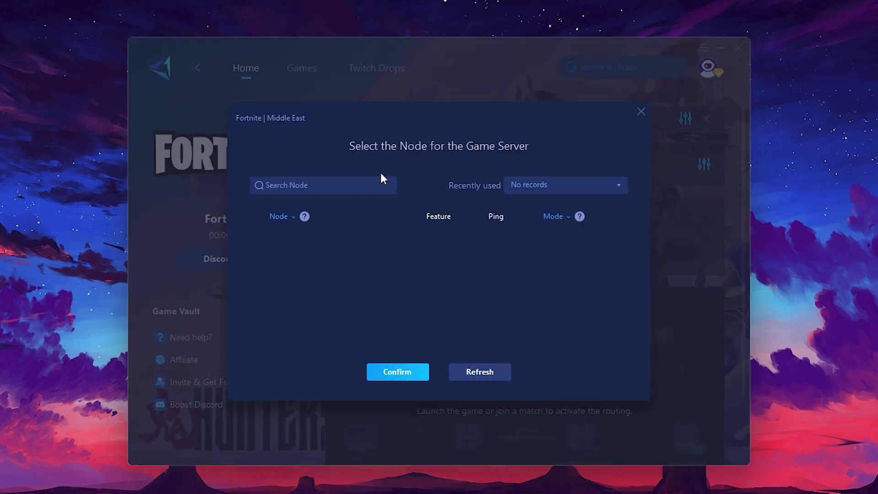
{"action": "scroll", "coordinate": [574, 277], "scroll_direction": "down", "scroll_amount": 2}
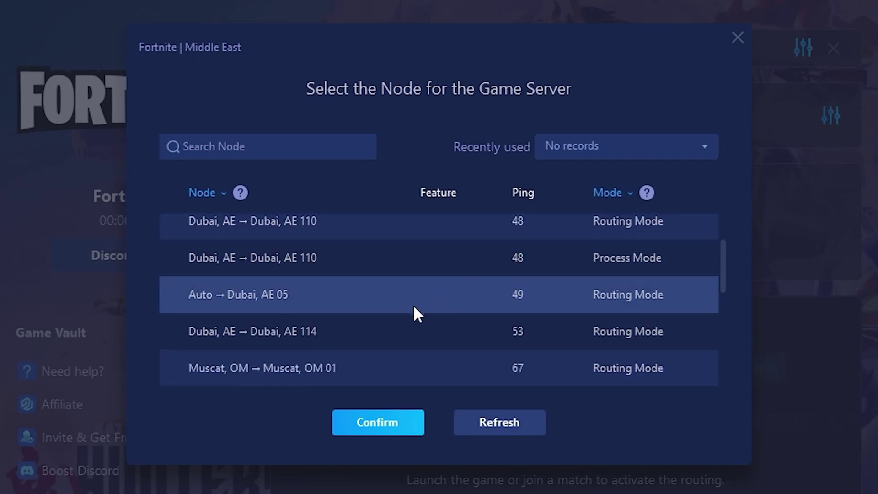
{"action": "scroll", "coordinate": [578, 306], "scroll_direction": "up", "scroll_amount": 2}
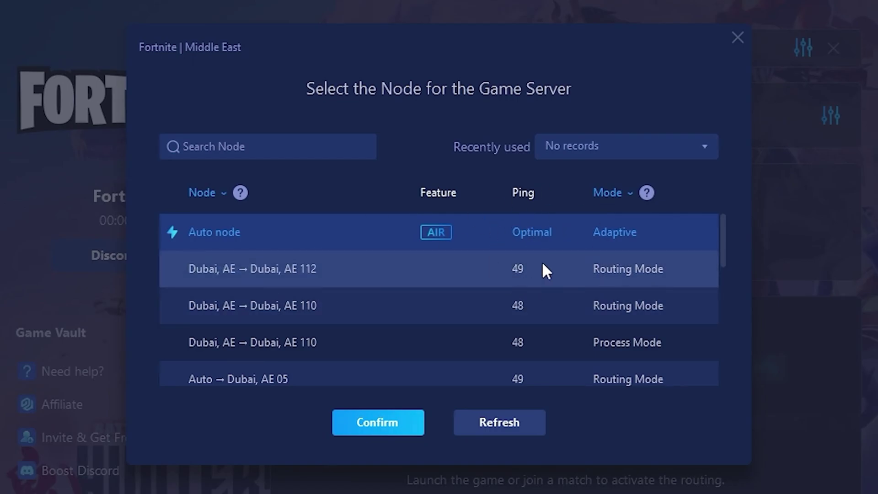
{"action": "left_click", "coordinate": [740, 40]}
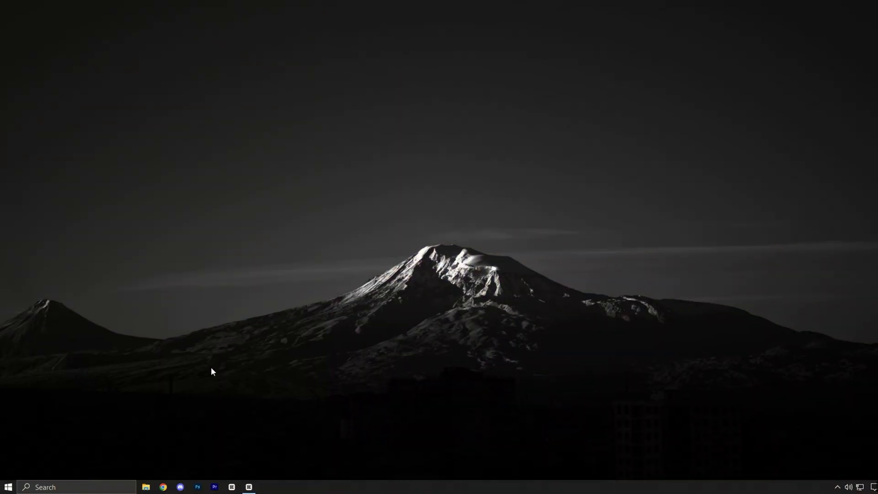
Step: Search 'game bar', check the Game Bar settings, then switch to the Game Mode page
{"action": "left_click", "coordinate": [98, 485]}
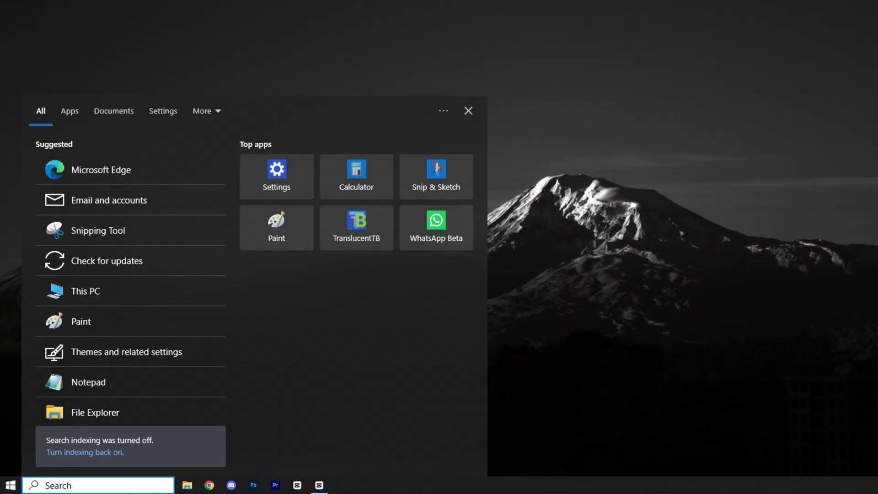
{"action": "type", "text": "game bar"}
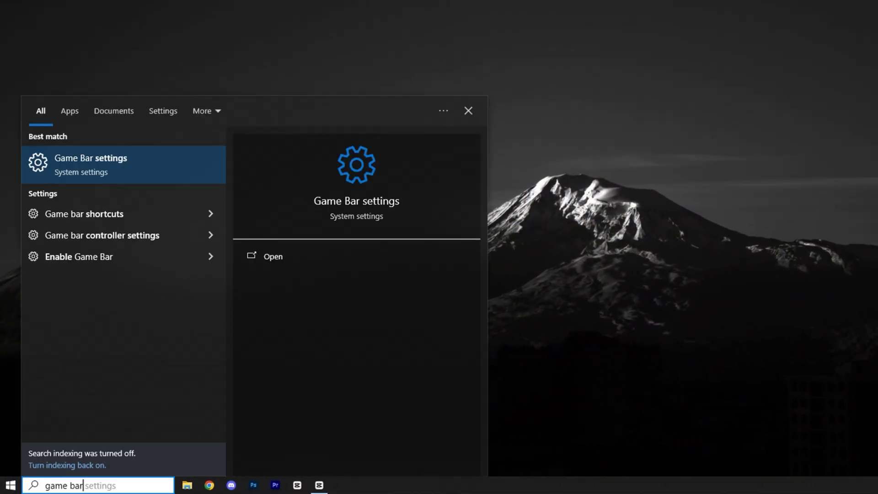
{"action": "left_click", "coordinate": [177, 168]}
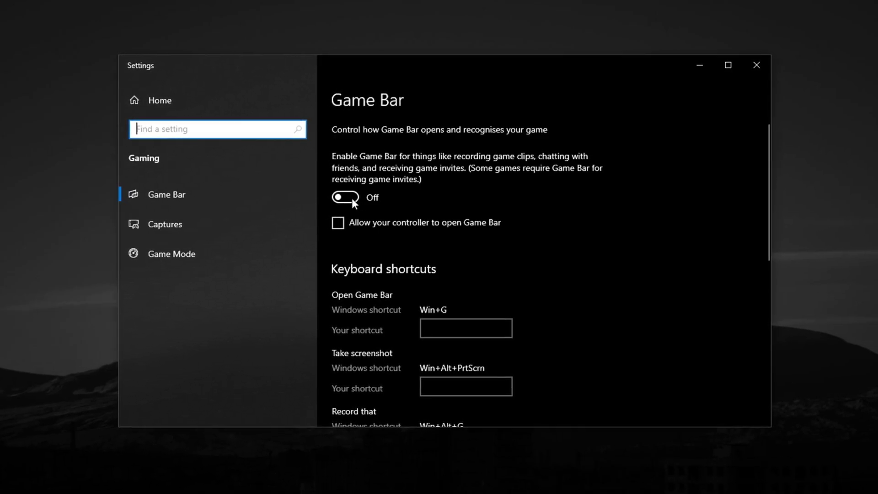
{"action": "scroll", "coordinate": [360, 199], "scroll_direction": "down", "scroll_amount": 8}
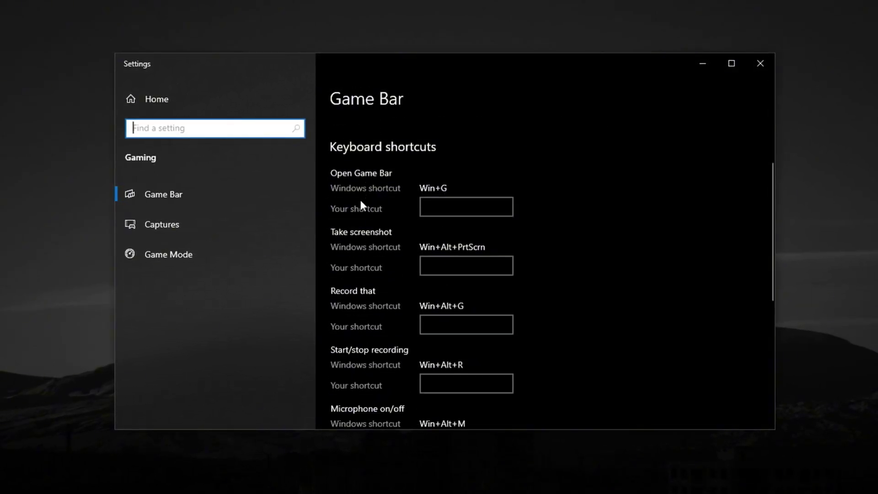
{"action": "scroll", "coordinate": [369, 220], "scroll_direction": "up", "scroll_amount": 8}
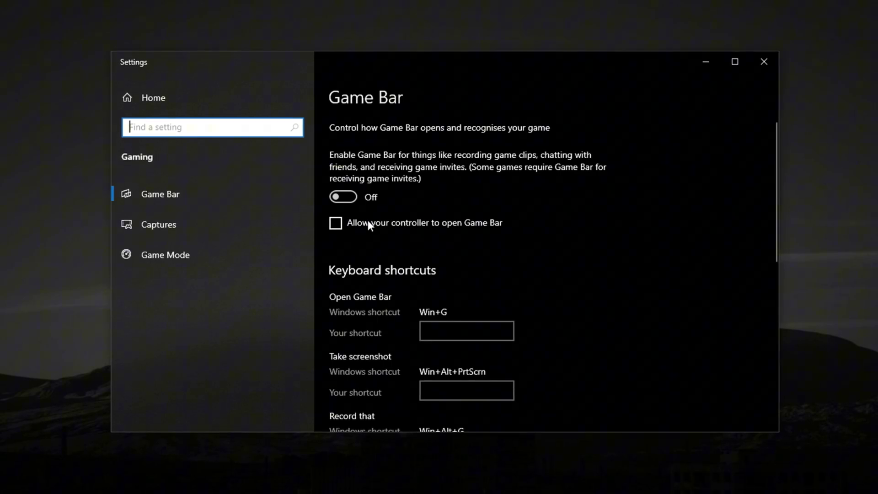
{"action": "left_click", "coordinate": [189, 259]}
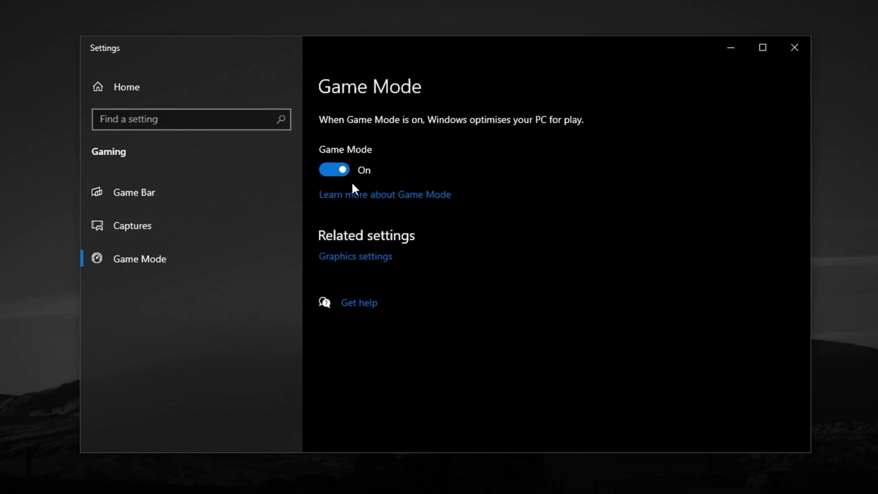
Step: Open Graphics settings and expand Fortnite's High performance entry to reveal its executable path
{"action": "left_click", "coordinate": [358, 256]}
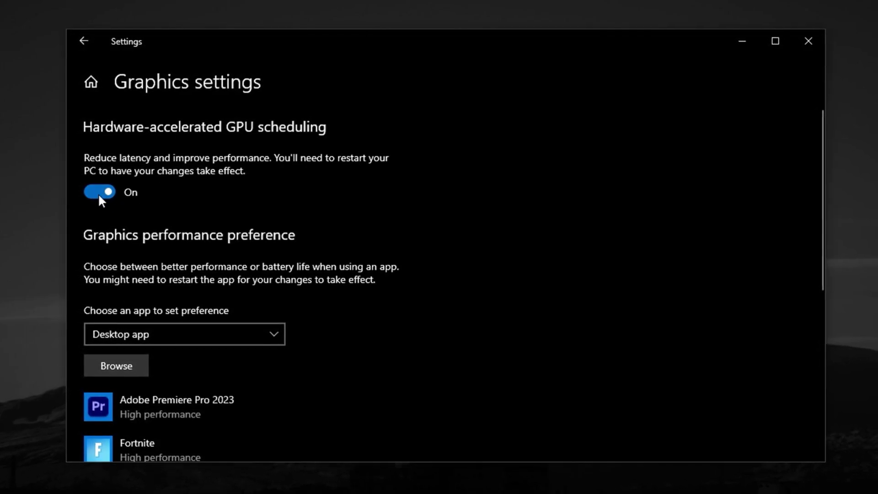
{"action": "scroll", "coordinate": [116, 330], "scroll_direction": "down", "scroll_amount": 2}
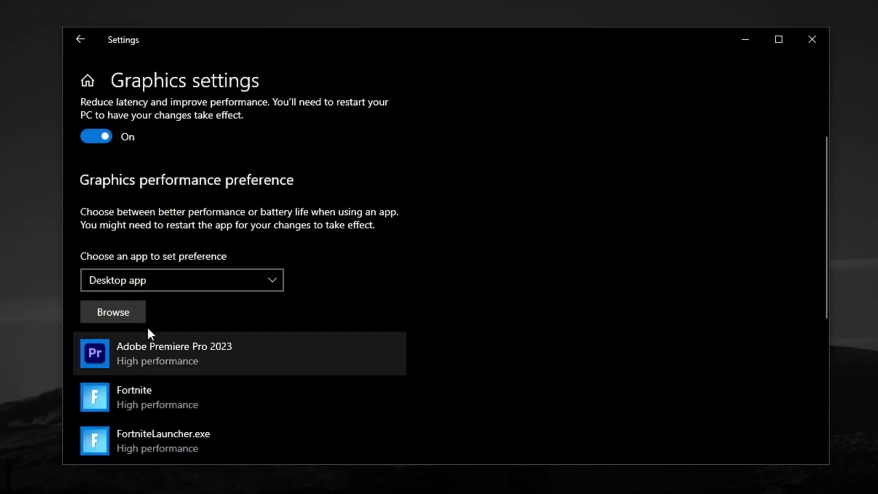
{"action": "scroll", "coordinate": [127, 155], "scroll_direction": "up", "scroll_amount": 2}
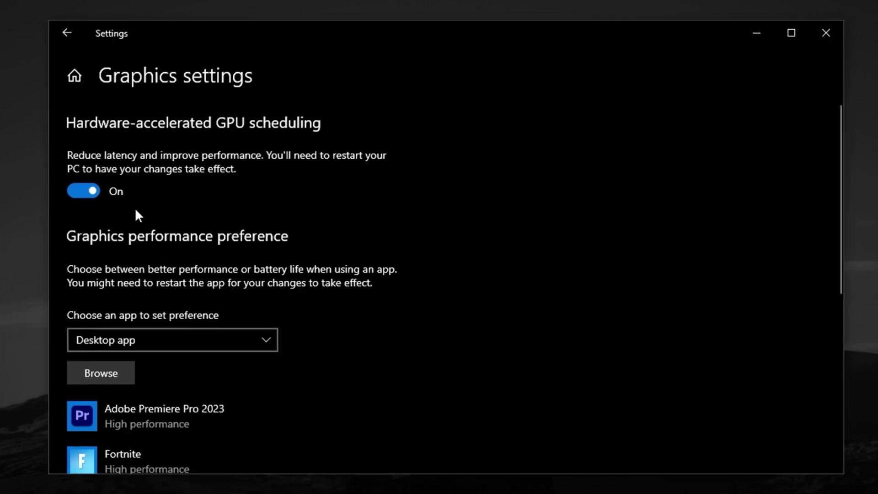
{"action": "scroll", "coordinate": [155, 301], "scroll_direction": "down", "scroll_amount": 3}
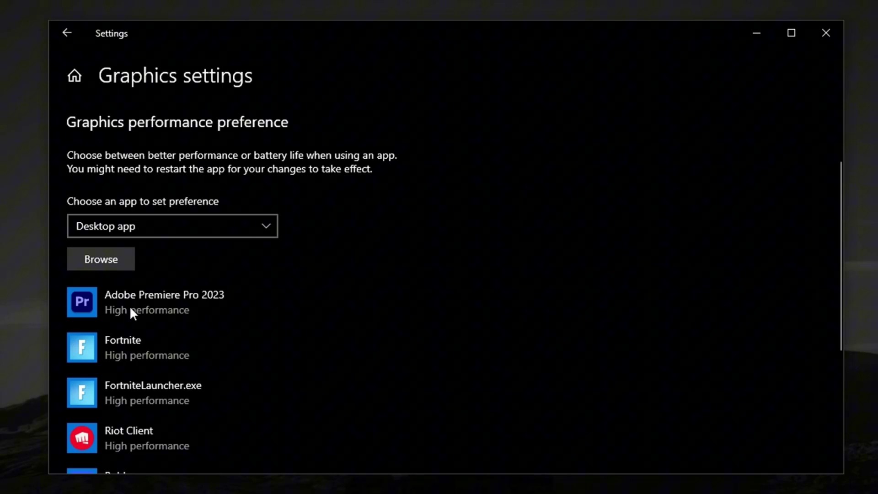
{"action": "left_click", "coordinate": [150, 357]}
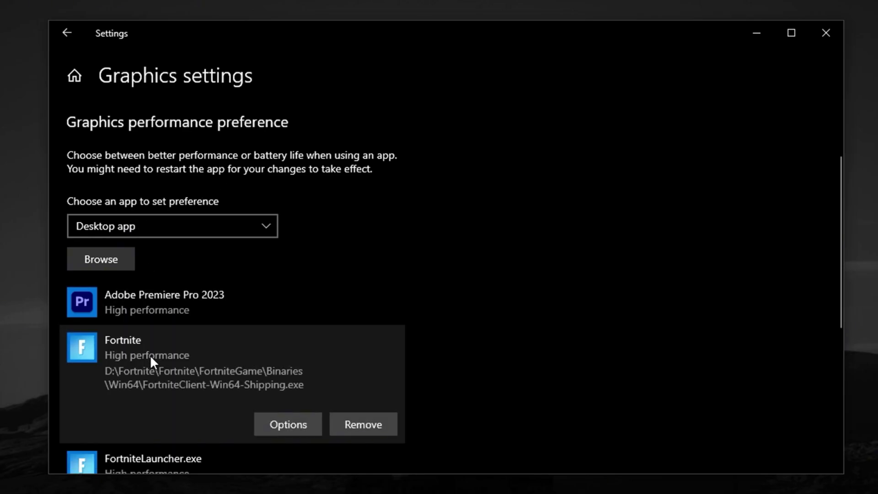
Step: Add FortniteClient-Win64-Shipping.exe from D:\Fortnite\Fortnite\FortniteGame\Binaries\Win64 and open its High performance preference
{"action": "left_click", "coordinate": [120, 252]}
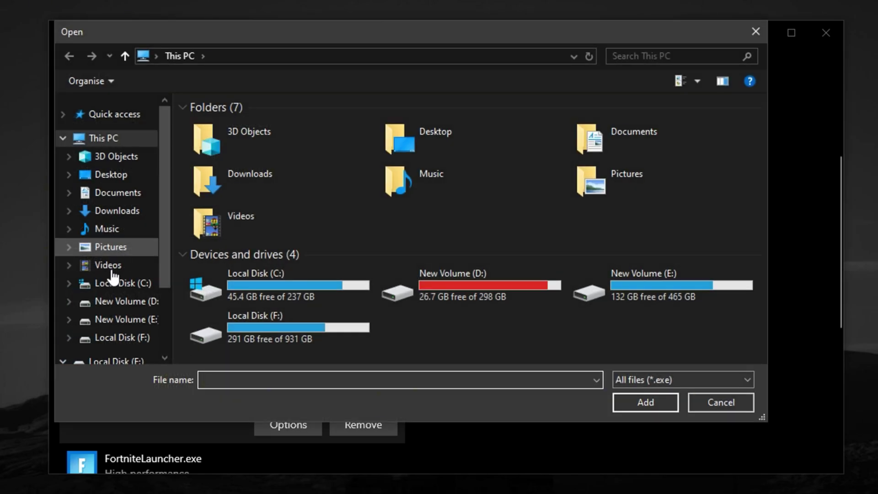
{"action": "double_click", "coordinate": [449, 297]}
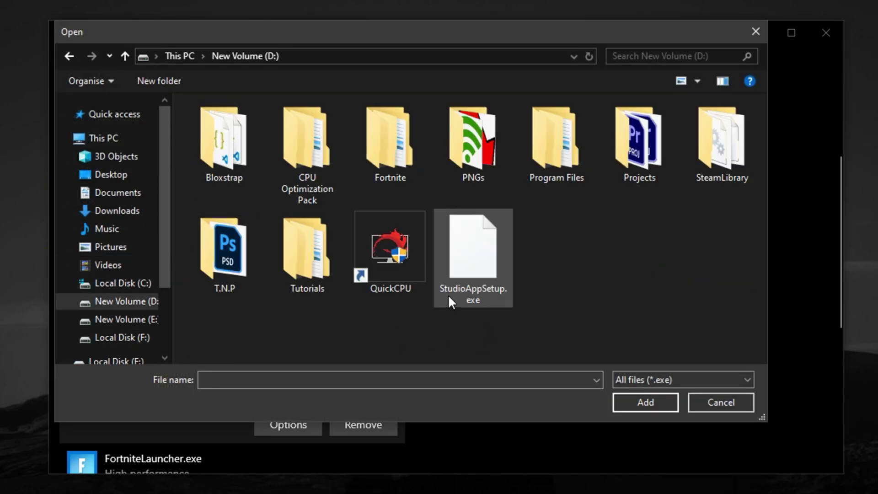
{"action": "double_click", "coordinate": [394, 170]}
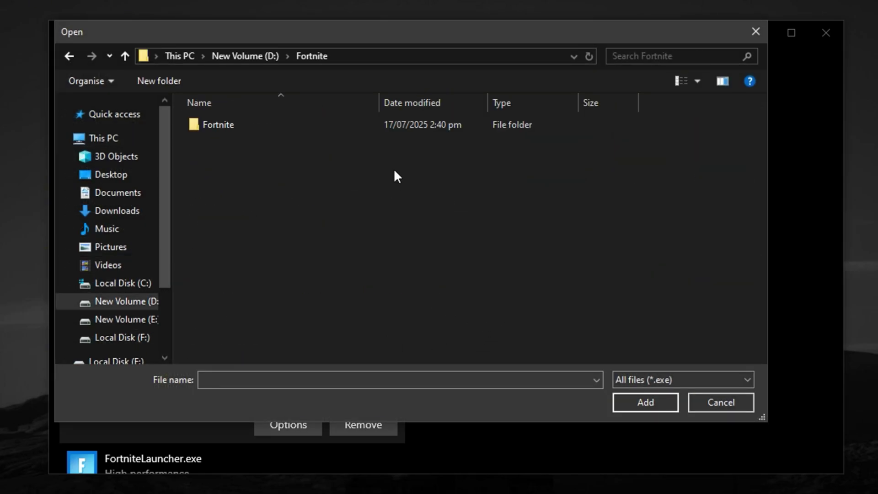
{"action": "double_click", "coordinate": [254, 128]}
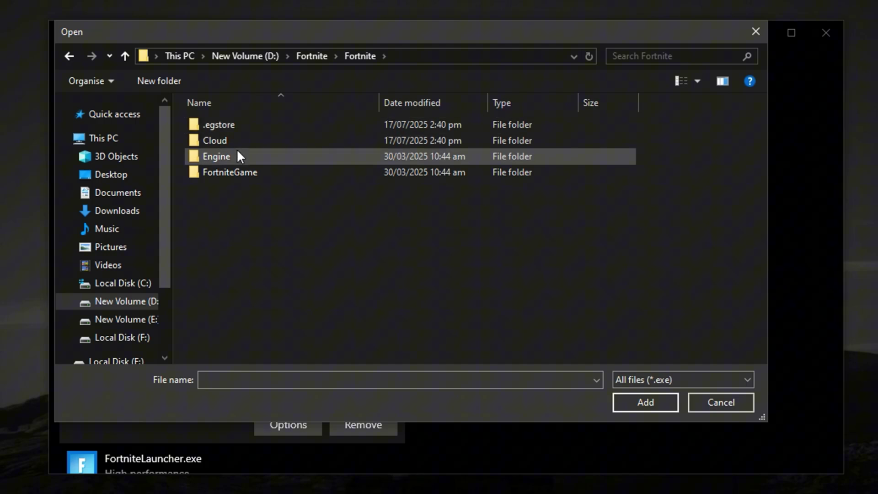
{"action": "double_click", "coordinate": [245, 171]}
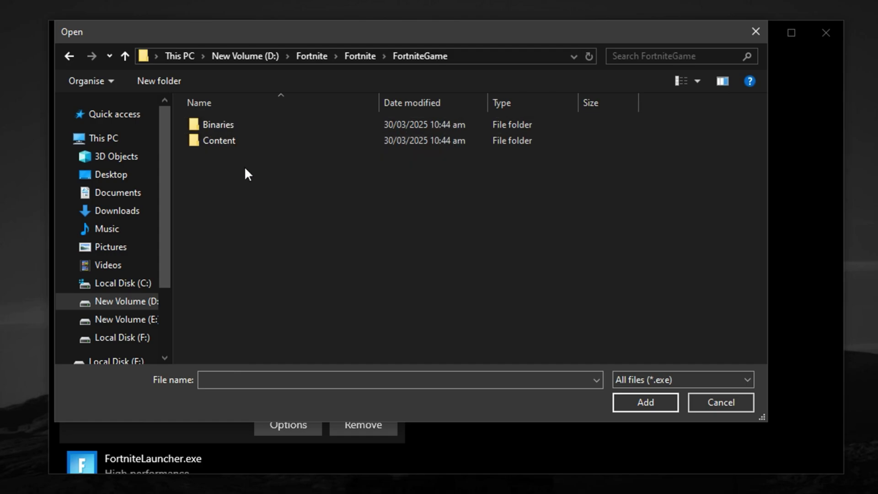
{"action": "double_click", "coordinate": [258, 124]}
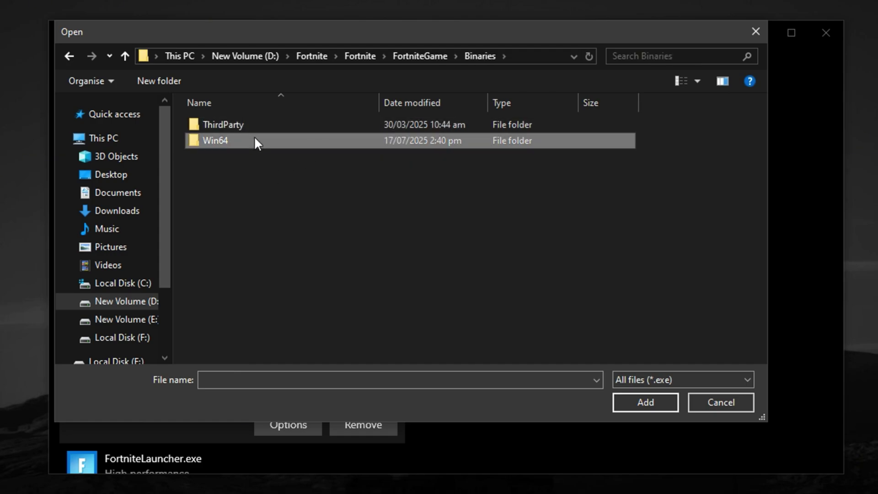
{"action": "double_click", "coordinate": [255, 140]}
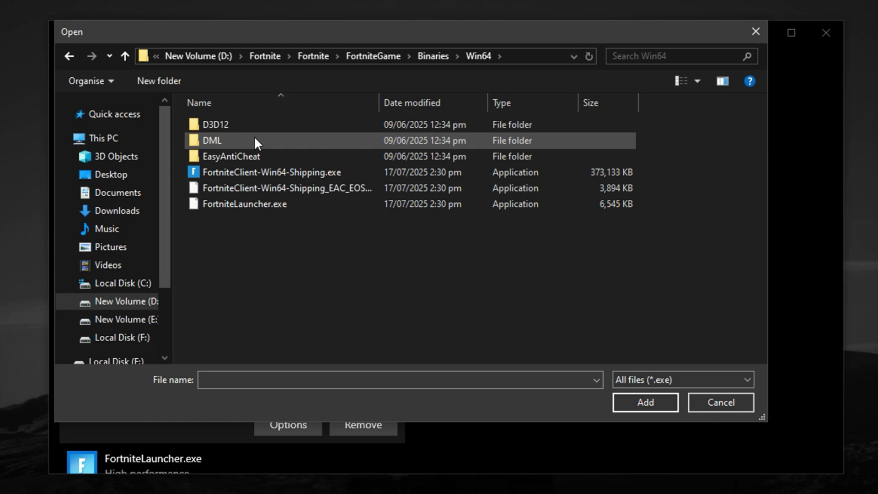
{"action": "left_click", "coordinate": [271, 172]}
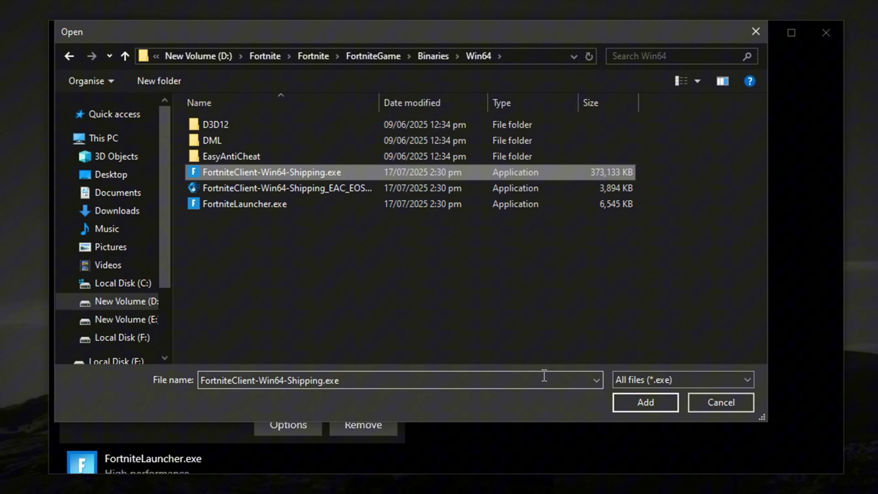
{"action": "left_click", "coordinate": [700, 404]}
{"action": "left_click", "coordinate": [292, 425]}
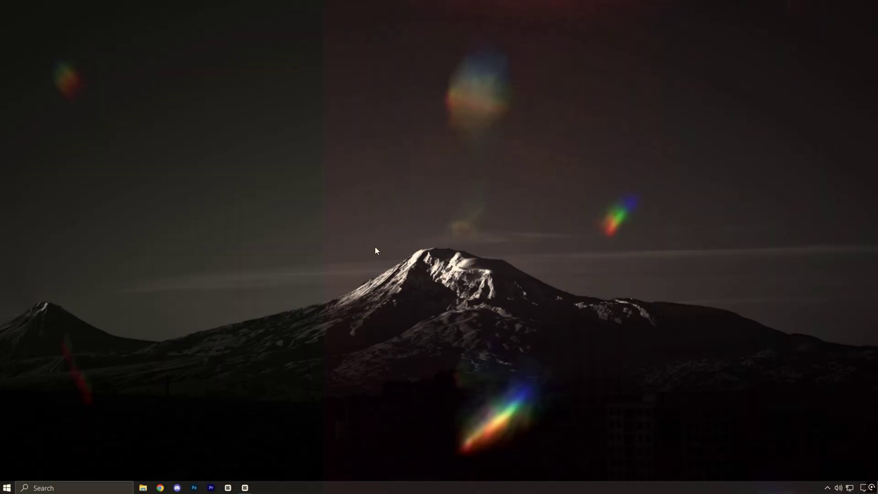
Step: Launch System Configuration via msconfig from the Run box and go to the Services tab
{"action": "key", "text": "super+r"}
{"action": "left_click_drag", "start_coordinate": [75, 392], "coordinate": [398, 190]}
{"action": "type", "text": "msconfig"}
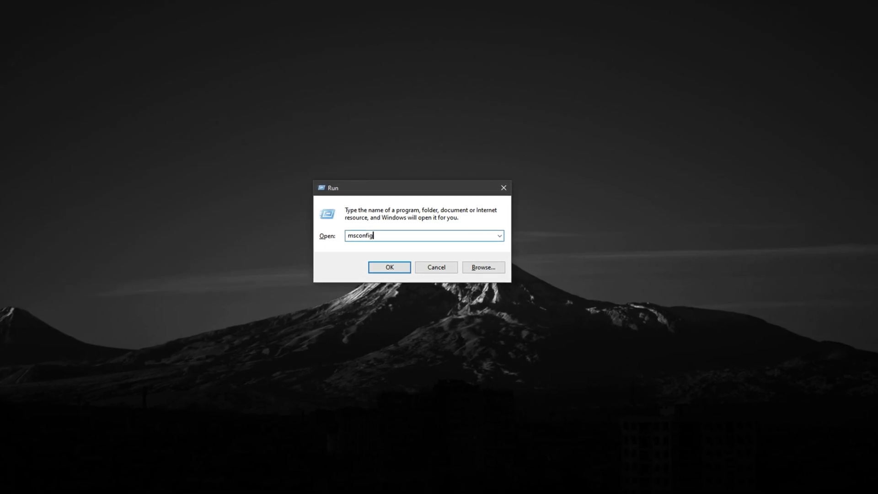
{"action": "key", "text": "Return"}
{"action": "left_click", "coordinate": [354, 235]}
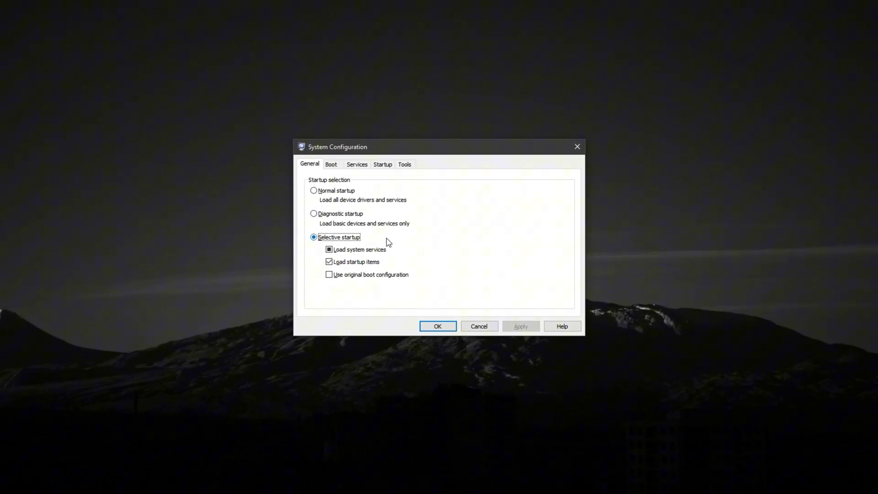
{"action": "left_click", "coordinate": [356, 163]}
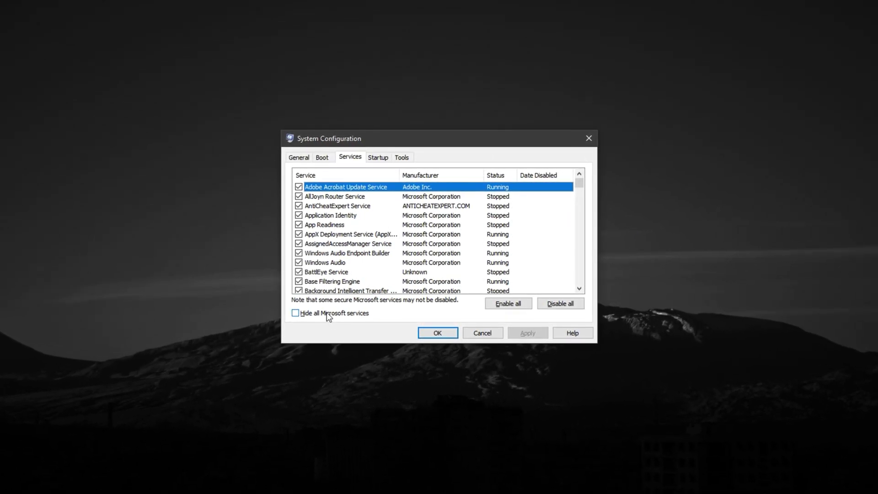
Step: Tick Hide all Microsoft services and review the remaining third-party services
{"action": "left_click", "coordinate": [298, 313]}
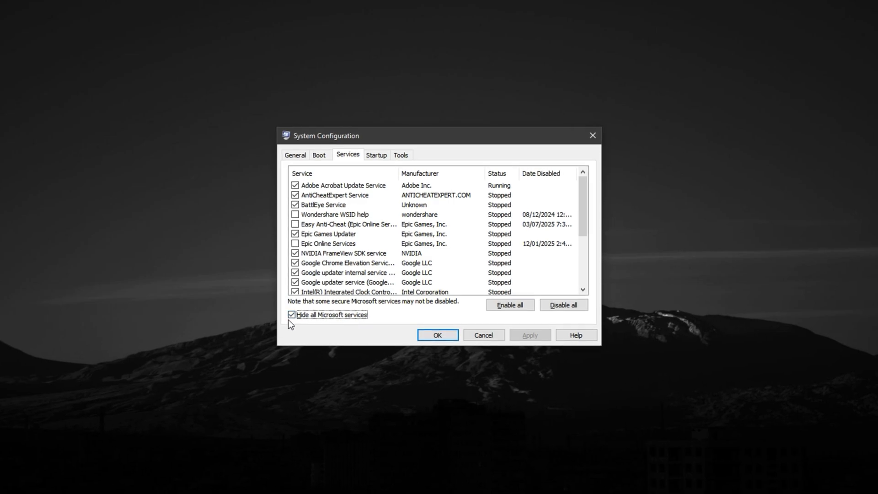
{"action": "left_click", "coordinate": [291, 317]}
{"action": "left_click", "coordinate": [290, 317]}
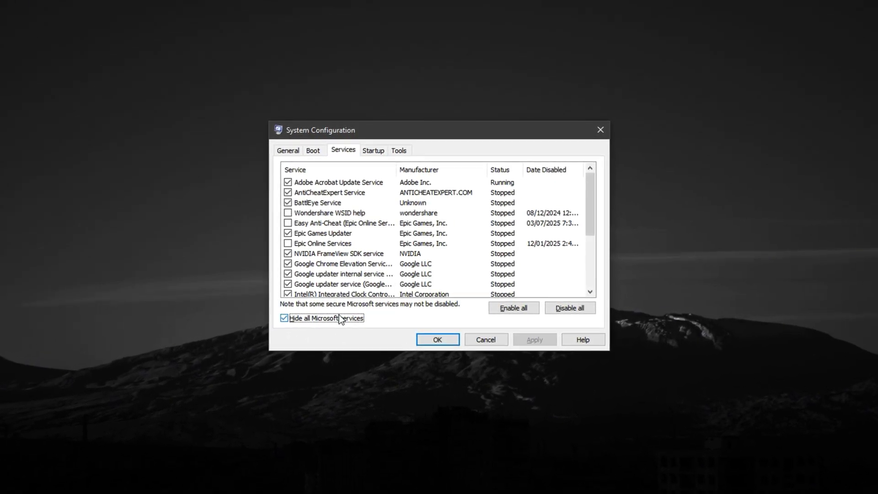
{"action": "scroll", "coordinate": [349, 239], "scroll_direction": "down", "scroll_amount": 3}
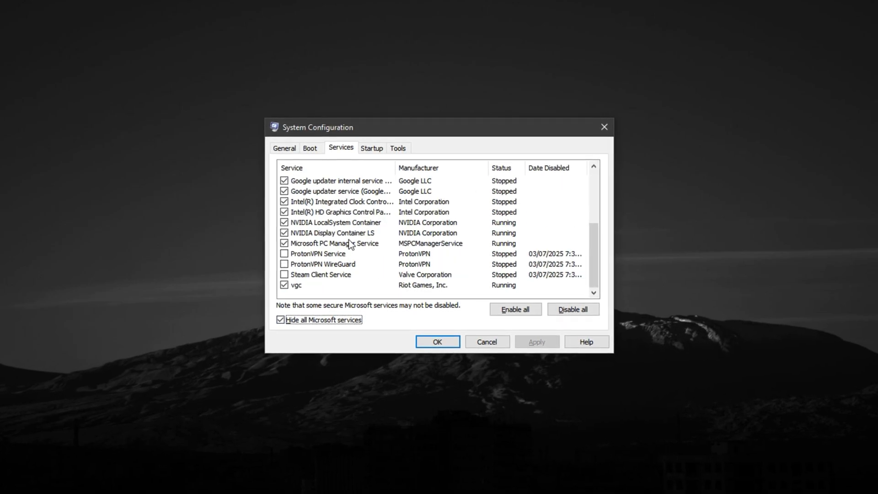
{"action": "scroll", "coordinate": [349, 240], "scroll_direction": "up", "scroll_amount": 3}
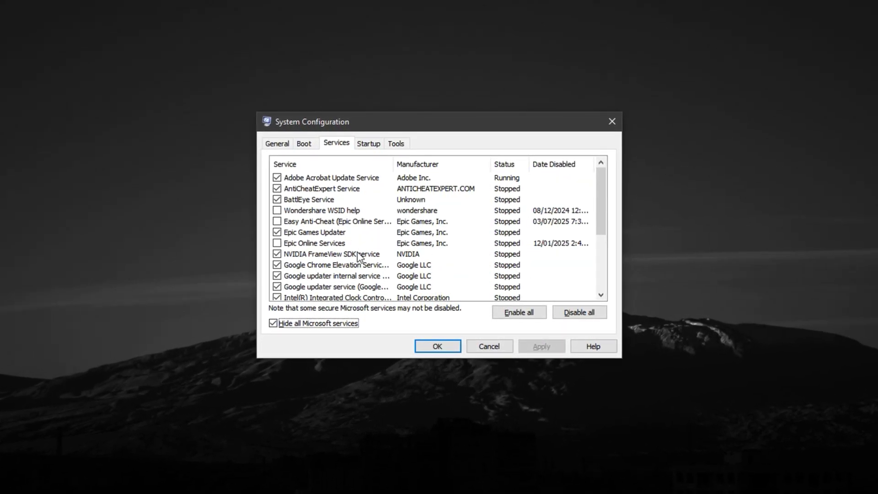
{"action": "scroll", "coordinate": [361, 255], "scroll_direction": "down", "scroll_amount": 2}
{"action": "scroll", "coordinate": [388, 242], "scroll_direction": "down", "scroll_amount": 1}
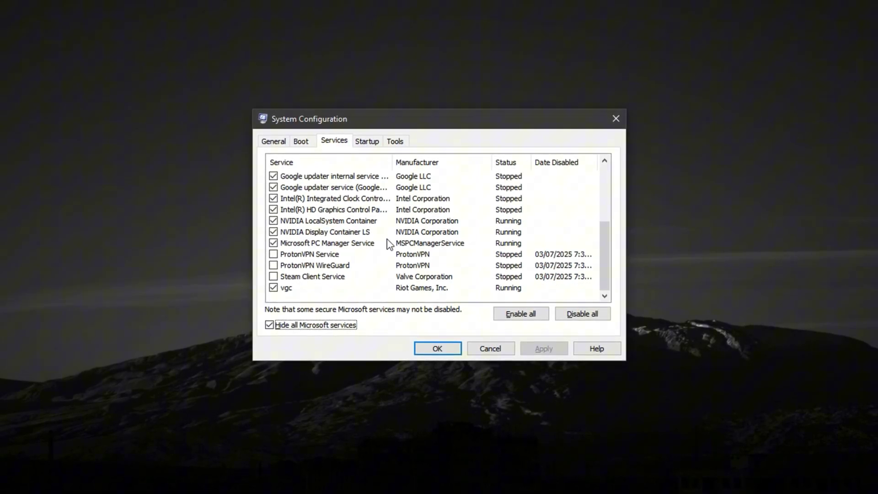
{"action": "scroll", "coordinate": [387, 243], "scroll_direction": "up", "scroll_amount": 3}
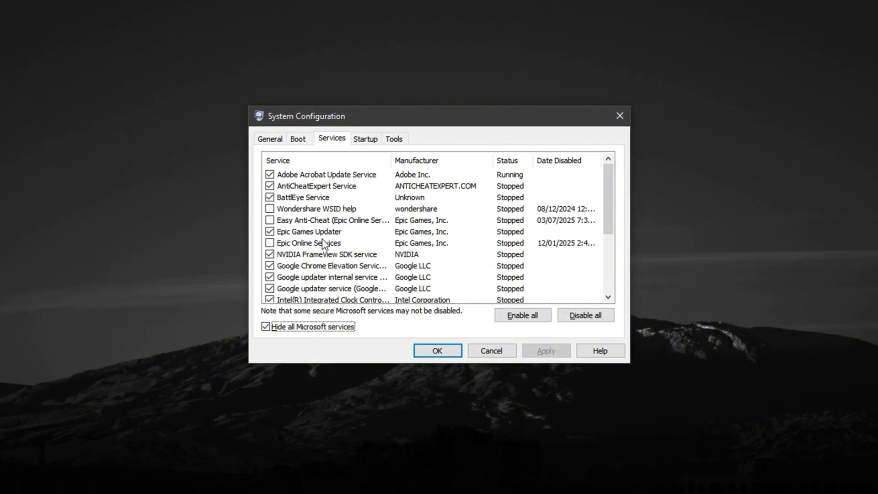
{"action": "scroll", "coordinate": [343, 261], "scroll_direction": "down", "scroll_amount": 2}
{"action": "scroll", "coordinate": [339, 259], "scroll_direction": "down", "scroll_amount": 1}
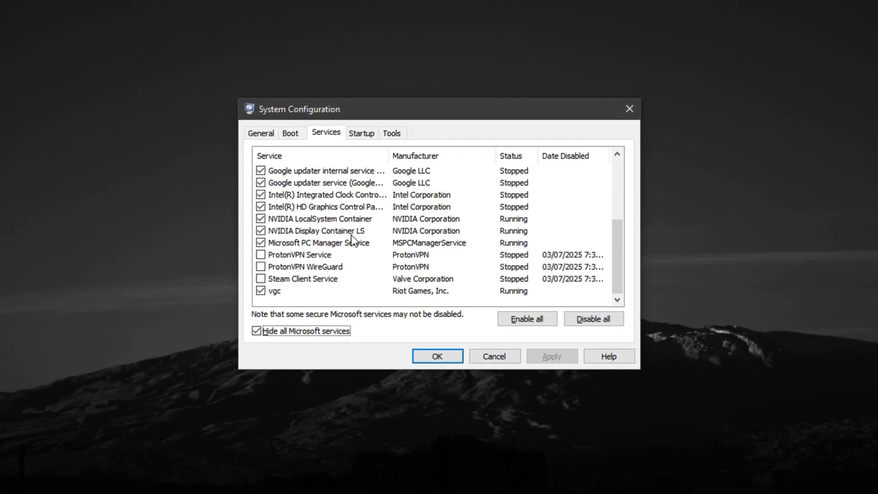
{"action": "scroll", "coordinate": [350, 235], "scroll_direction": "up", "scroll_amount": 3}
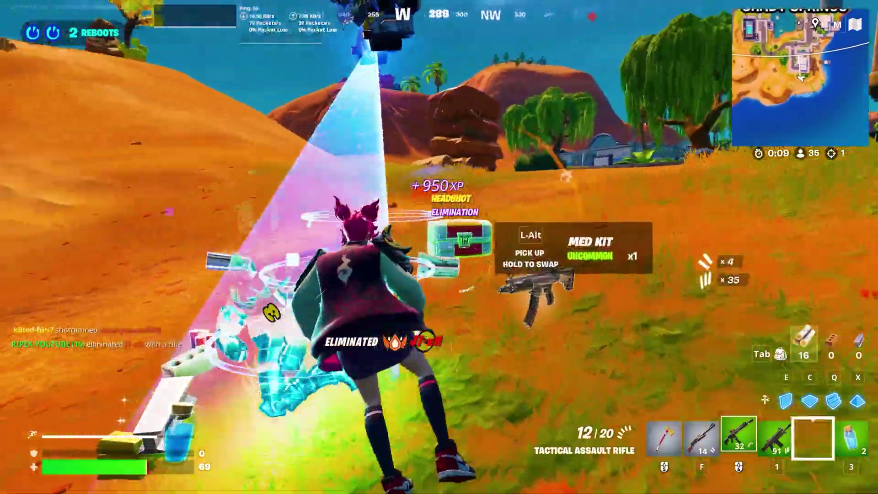
Step: Drink a Small Shield Potion, swap in the Assault Rifle, grab the Med Kit and heal
{"action": "key", "text": "3"}
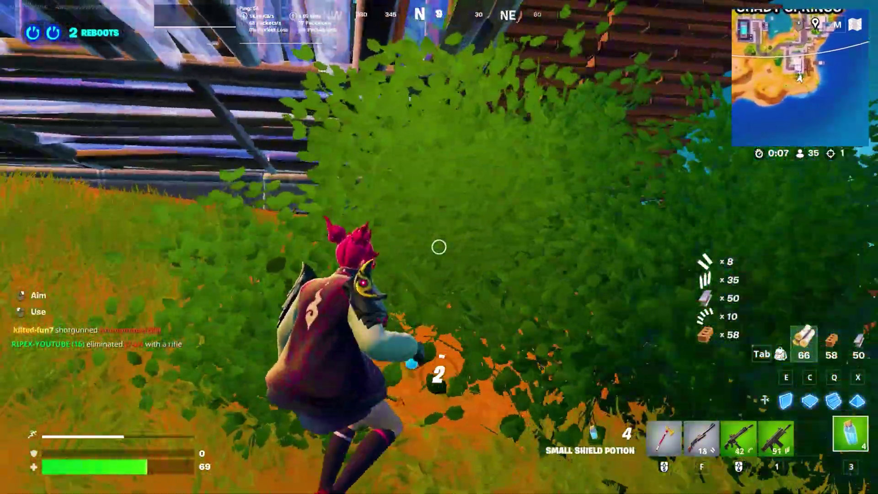
{"action": "key", "text": "Tab"}
{"action": "key", "text": "Tab"}
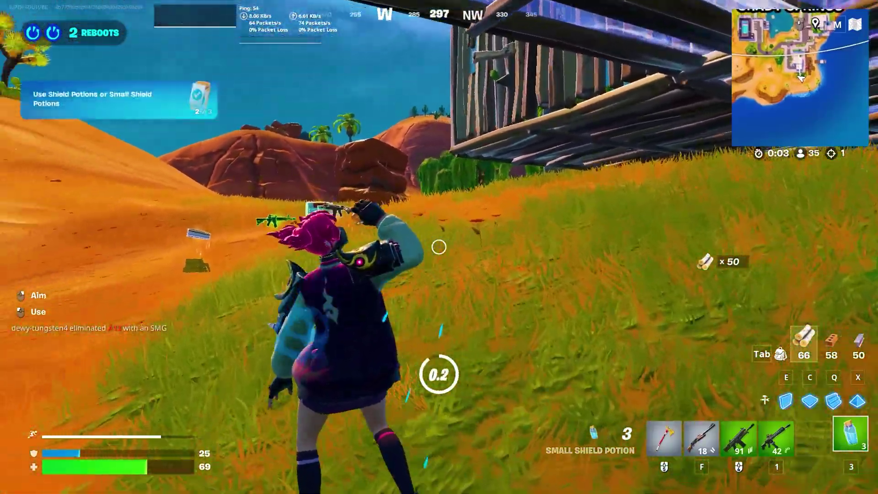
{"action": "key", "text": "1"}
{"action": "key", "text": "e"}
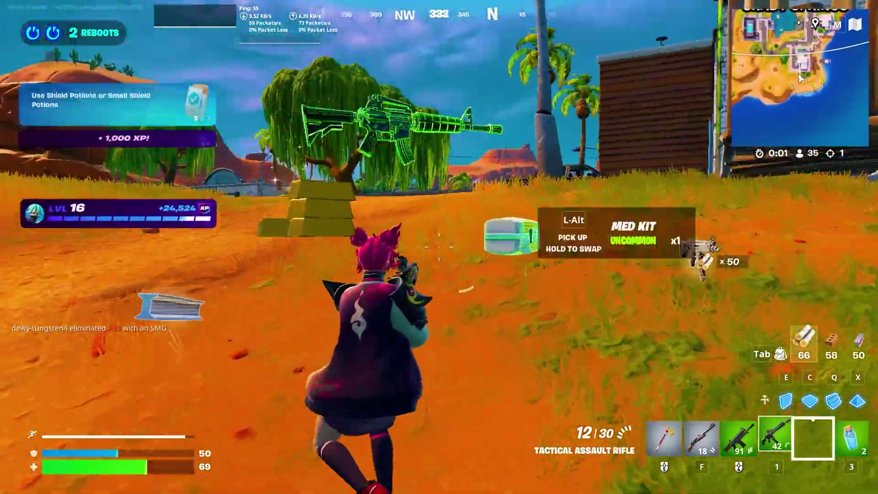
{"action": "key", "text": "e"}
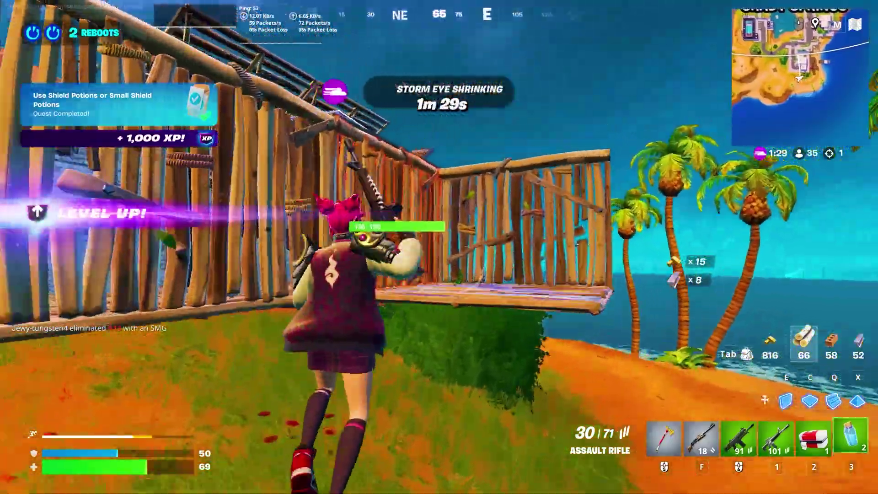
{"action": "key", "text": "2"}
{"action": "key", "text": "Tab"}
{"action": "key", "text": "Tab"}
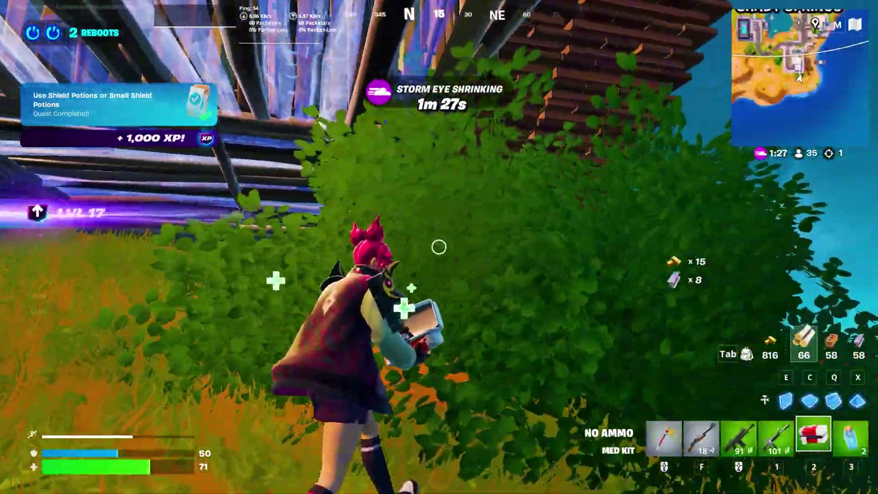